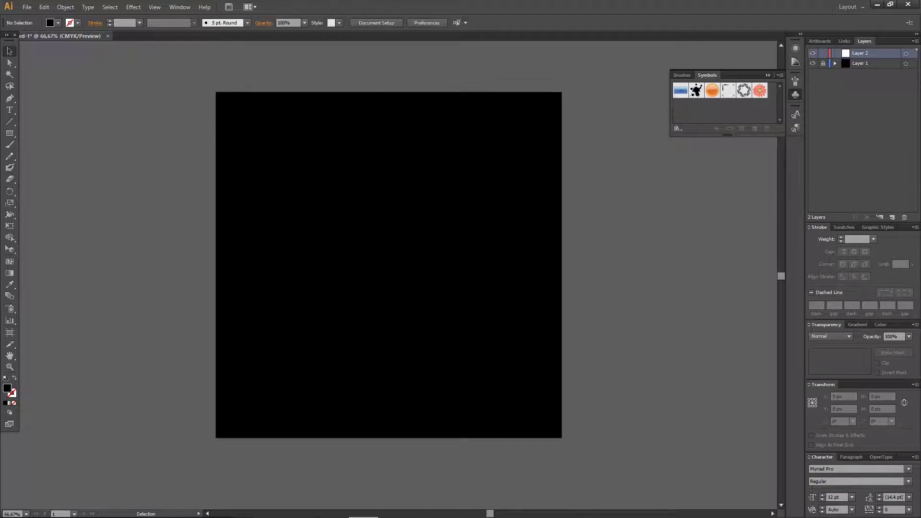
- Draw a vertical line about 192 px long near the artboard's upper left, with no fill and a white stroke
{"action": "left_click", "coordinate": [8, 124]}
{"action": "left_click_drag", "start_coordinate": [270, 171], "coordinate": [270, 234]}
{"action": "left_click", "coordinate": [70, 22]}
{"action": "left_click", "coordinate": [13, 39]}
{"action": "left_click", "coordinate": [18, 43]}
{"action": "left_click", "coordinate": [84, 24]}
{"action": "key", "text": "v"}
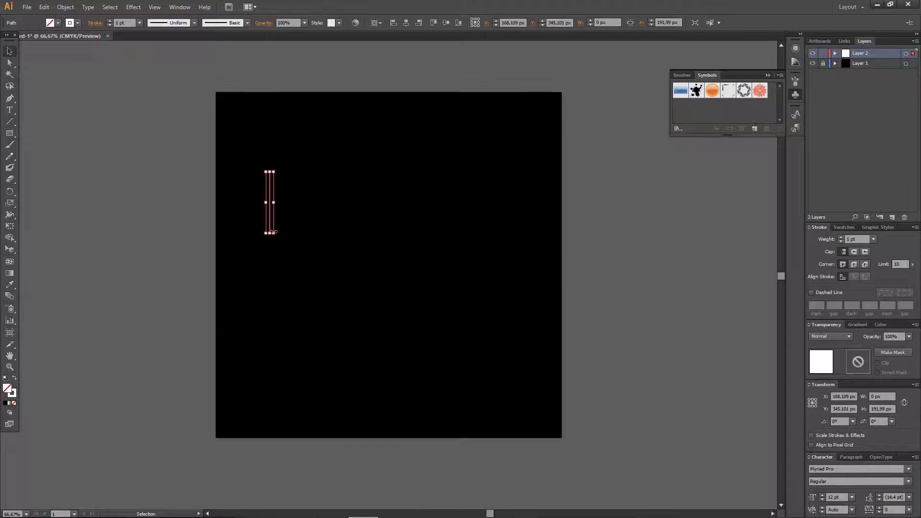
- Shorten the line to about 139 px and set its stroke weight to 7 pt
{"action": "left_click_drag", "start_coordinate": [266, 234], "coordinate": [268, 217]}
{"action": "left_click", "coordinate": [110, 20]}
{"action": "left_click", "coordinate": [110, 20]}
{"action": "left_click", "coordinate": [110, 20]}
{"action": "left_click", "coordinate": [110, 20]}
{"action": "left_click", "coordinate": [110, 20]}
{"action": "left_click", "coordinate": [110, 20]}
{"action": "left_click", "coordinate": [126, 135]}
{"action": "key", "text": "ctrl+1"}
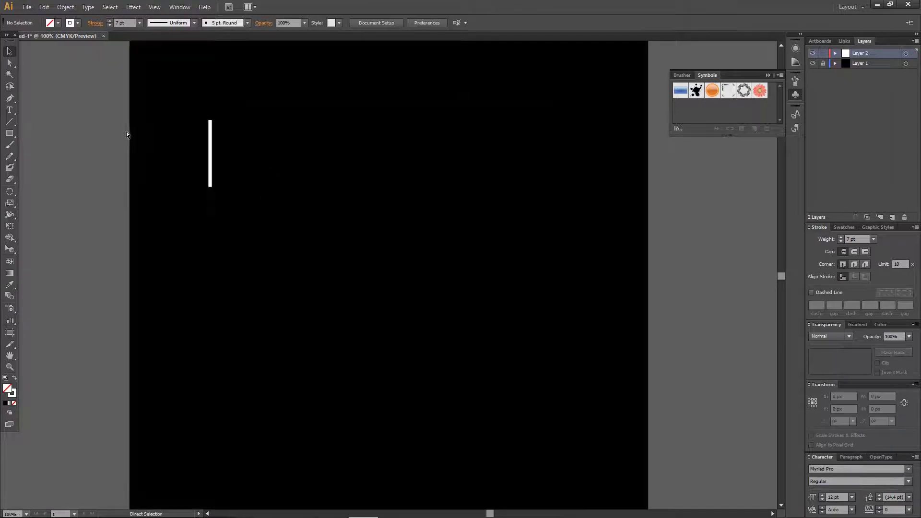
- Shorten the white line further to about 116 px by raising its lower end
{"action": "left_click", "coordinate": [210, 184]}
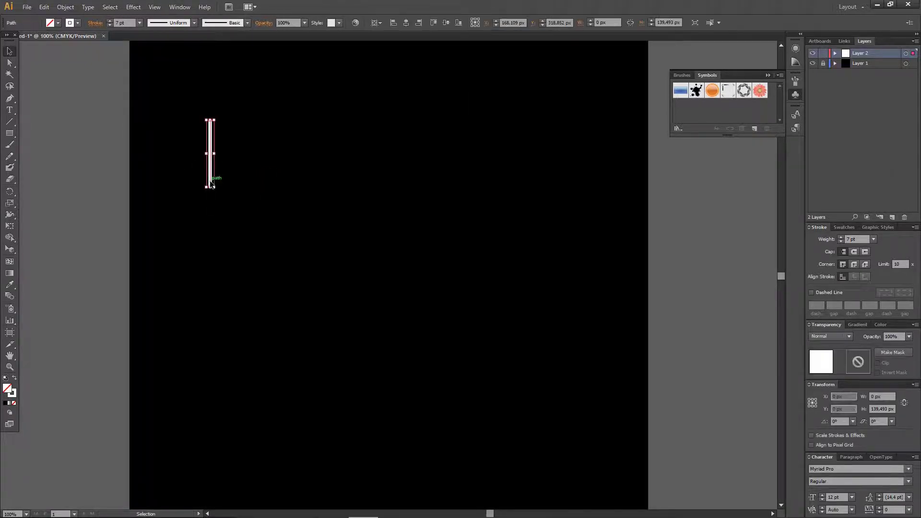
{"action": "left_click_drag", "start_coordinate": [209, 187], "coordinate": [209, 175]}
{"action": "left_click", "coordinate": [255, 154]}
{"action": "left_click", "coordinate": [210, 153]}
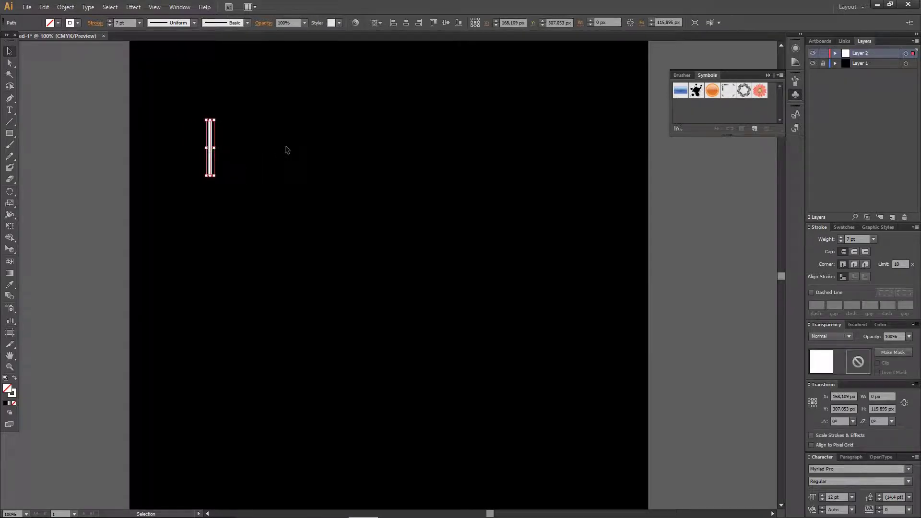
- Duplicate the line and place the copy 620 px to the right at the same height
{"action": "key", "text": "ctrl"}
{"action": "key", "text": "ctrl"}
{"action": "key", "text": "ctrl"}
{"action": "key", "text": "shift"}
{"action": "key", "text": "alt+shift+Right"}
{"action": "key", "text": "shift+Right"}
{"action": "key", "text": "shift+Right"}
{"action": "key", "text": "shift+Right"}
{"action": "key", "text": "shift+Right"}
{"action": "key", "text": "shift+Right"}
{"action": "key", "text": "shift+Right"}
{"action": "key", "text": "shift+Right"}
{"action": "key", "text": "shift+Right"}
{"action": "key", "text": "shift+Right"}
{"action": "key", "text": "shift+Right"}
{"action": "key", "text": "shift+Right"}
{"action": "key", "text": "shift+Right"}
{"action": "key", "text": "shift+Right"}
{"action": "key", "text": "shift+Right"}
{"action": "key", "text": "shift+Right"}
{"action": "key", "text": "shift+Right"}
{"action": "key", "text": "shift+Right"}
{"action": "key", "text": "shift+Right"}
{"action": "key", "text": "shift+Right"}
{"action": "key", "text": "shift+Right"}
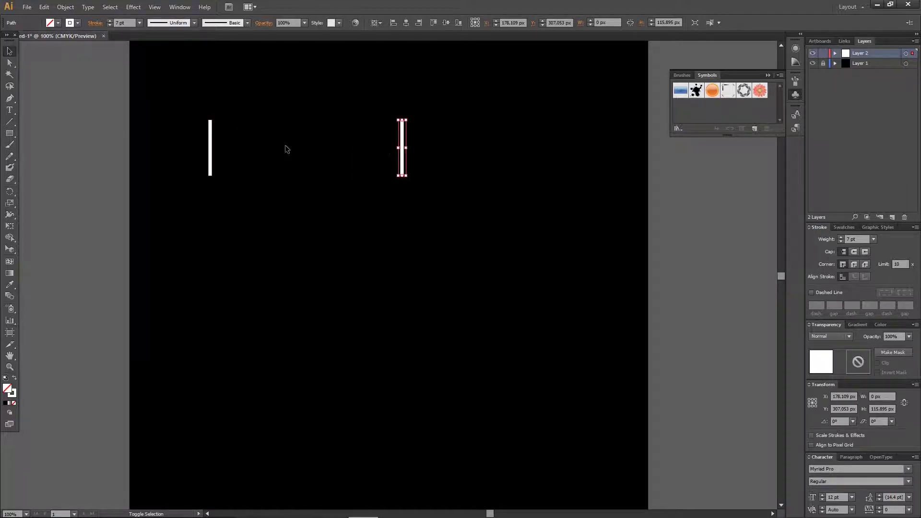
{"action": "key", "text": "shift+Right"}
{"action": "key", "text": "shift+Right"}
{"action": "key", "text": "shift+Right"}
{"action": "key", "text": "shift+Right"}
{"action": "key", "text": "shift+Right"}
{"action": "key", "text": "shift+Right"}
{"action": "key", "text": "shift+Right"}
{"action": "key", "text": "shift+Right"}
{"action": "key", "text": "shift+Right"}
{"action": "key", "text": "shift+Right"}
{"action": "key", "text": "shift+Right"}
{"action": "key", "text": "shift+Right"}
{"action": "key", "text": "shift+Right"}
{"action": "key", "text": "shift+Right"}
{"action": "key", "text": "shift+Right"}
{"action": "key", "text": "shift+Right"}
{"action": "key", "text": "shift+Right"}
{"action": "key", "text": "shift+Right"}
{"action": "key", "text": "shift+Right"}
{"action": "key", "text": "shift+Right"}
{"action": "key", "text": "shift+Left"}
- Select both vertical lines and make a blend between them
{"action": "left_click_drag", "start_coordinate": [186, 111], "coordinate": [599, 194]}
{"action": "right_click", "coordinate": [483, 146]}
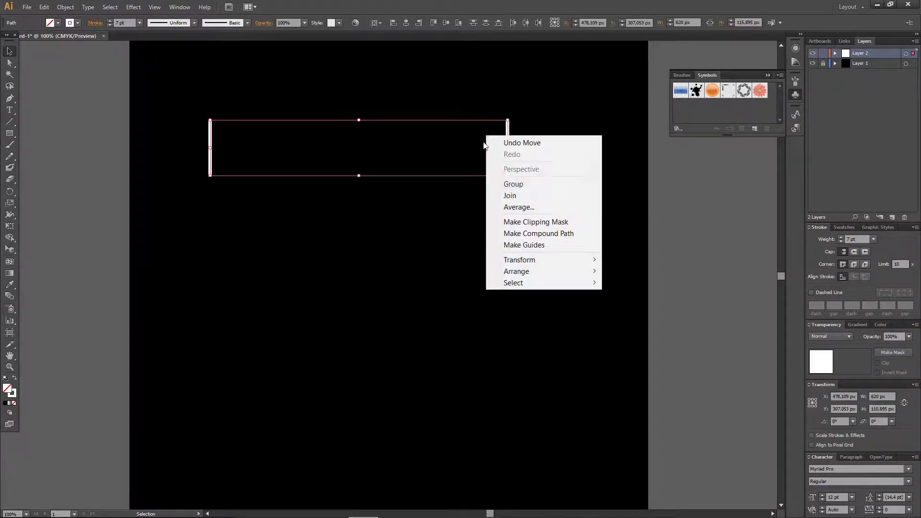
{"action": "left_click", "coordinate": [65, 7]}
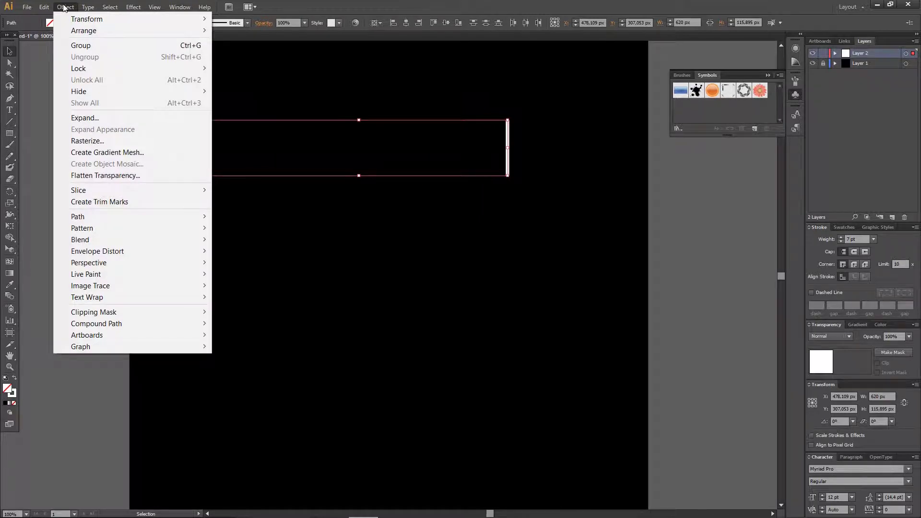
{"action": "mouse_move", "coordinate": [118, 240]}
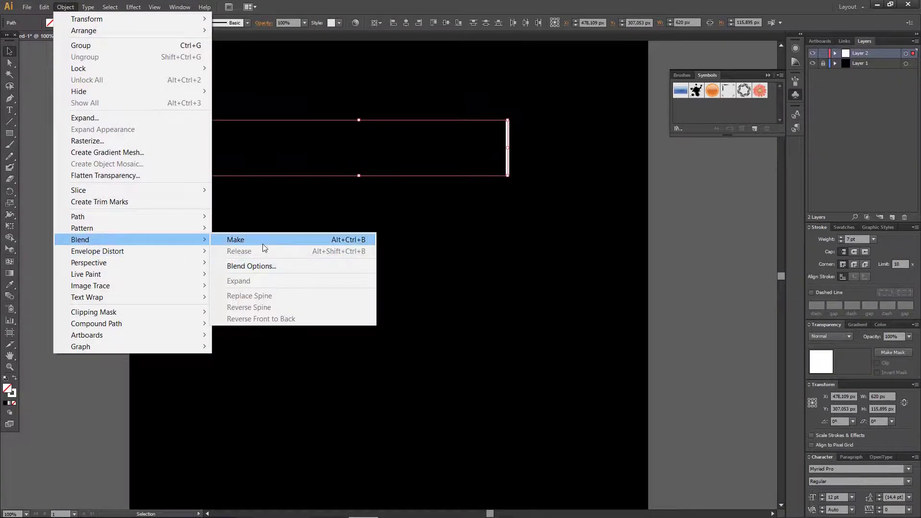
{"action": "left_click", "coordinate": [263, 247]}
- Set the blend's spacing to Specified Steps with 20 steps
{"action": "left_click", "coordinate": [68, 11]}
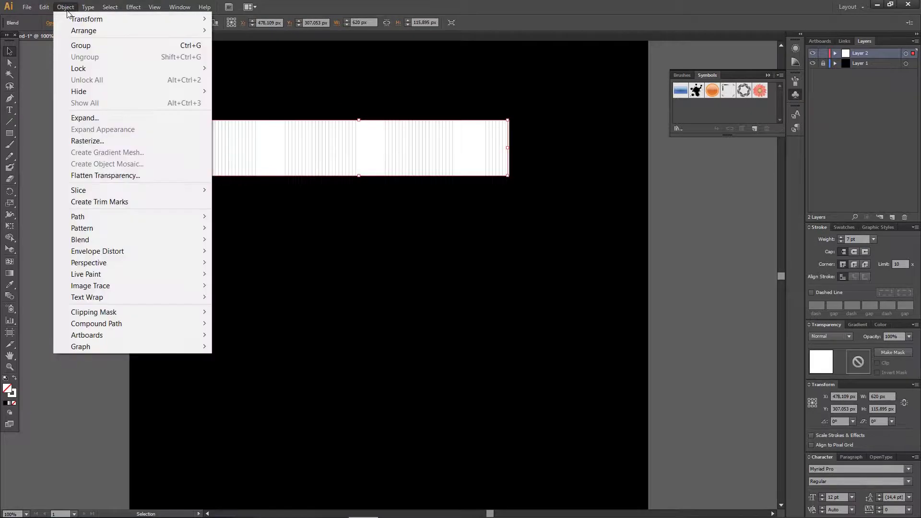
{"action": "mouse_move", "coordinate": [148, 238]}
{"action": "left_click", "coordinate": [269, 267]}
{"action": "left_click", "coordinate": [687, 242]}
{"action": "left_click", "coordinate": [687, 262]}
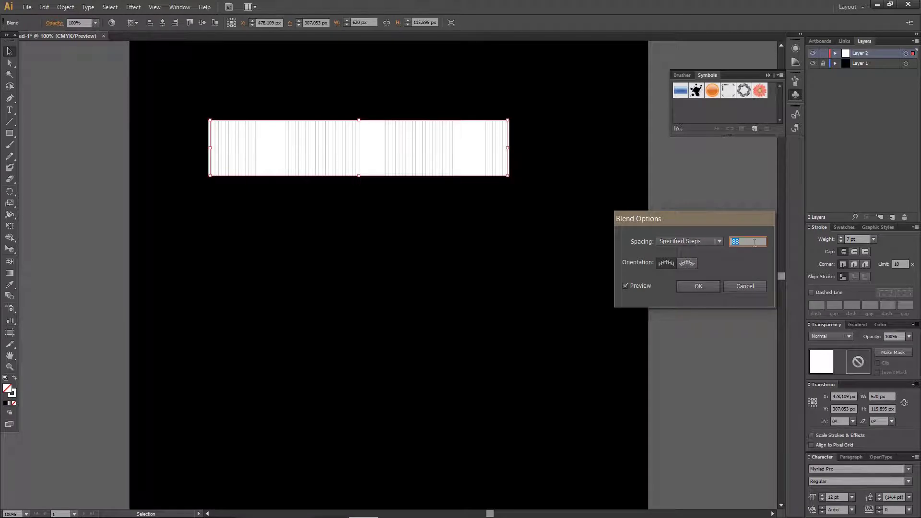
{"action": "left_click", "coordinate": [639, 290]}
{"action": "left_click", "coordinate": [639, 289]}
{"action": "double_click", "coordinate": [741, 241]}
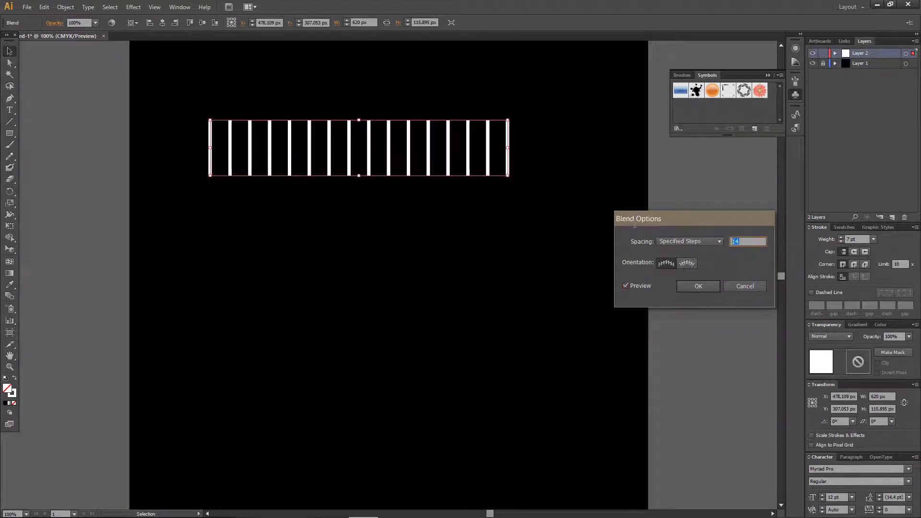
{"action": "type", "text": "20"}
{"action": "left_click", "coordinate": [633, 288]}
{"action": "left_click", "coordinate": [634, 288]}
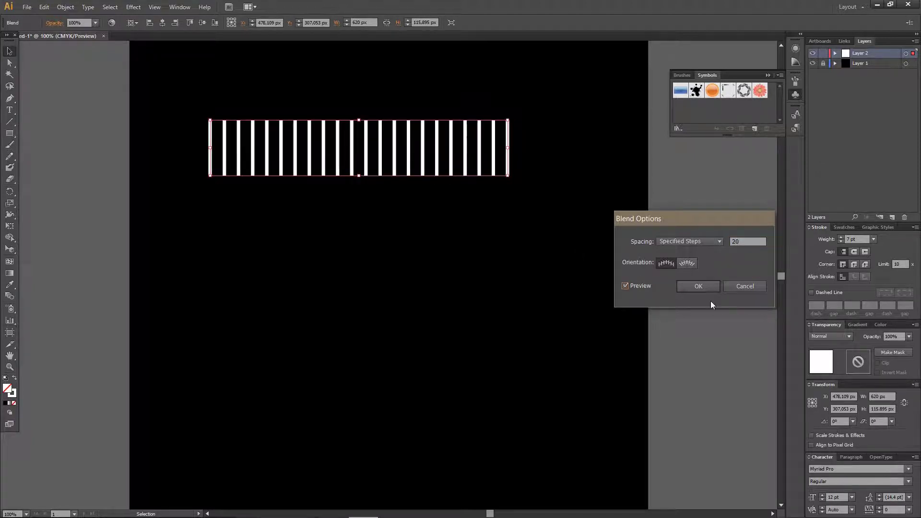
{"action": "left_click", "coordinate": [710, 287]}
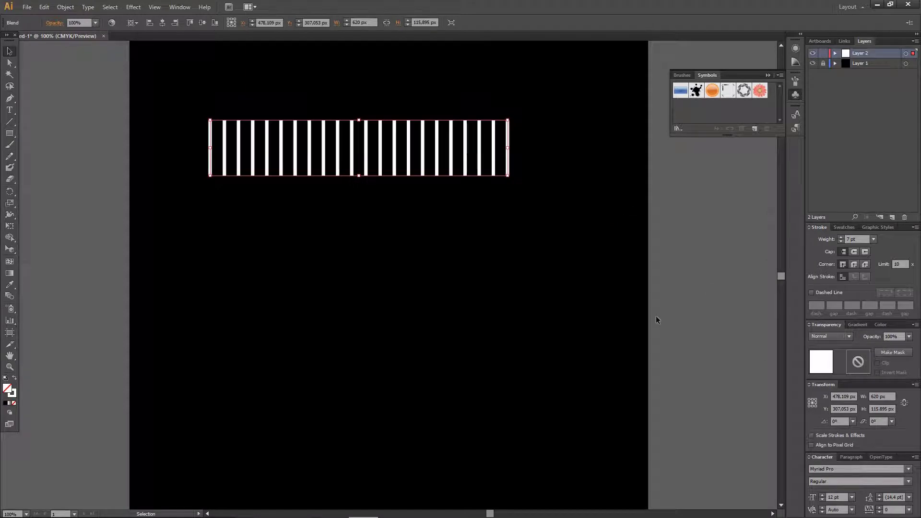
- Center the blend horizontally on the artboard and apply an envelope distort mesh with 2 rows and 20 columns
{"action": "left_click", "coordinate": [162, 23]}
{"action": "scroll", "coordinate": [216, 168], "scroll_direction": "up", "scroll_amount": 3}
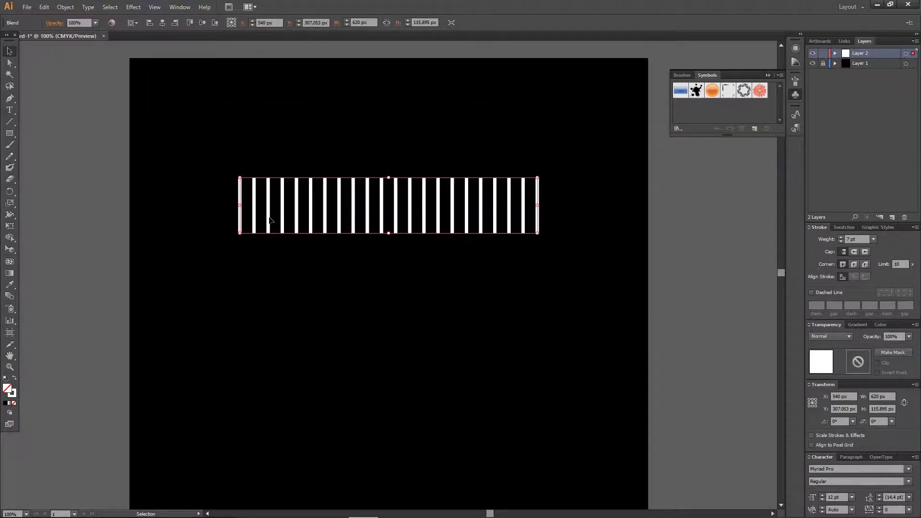
{"action": "left_click", "coordinate": [66, 6]}
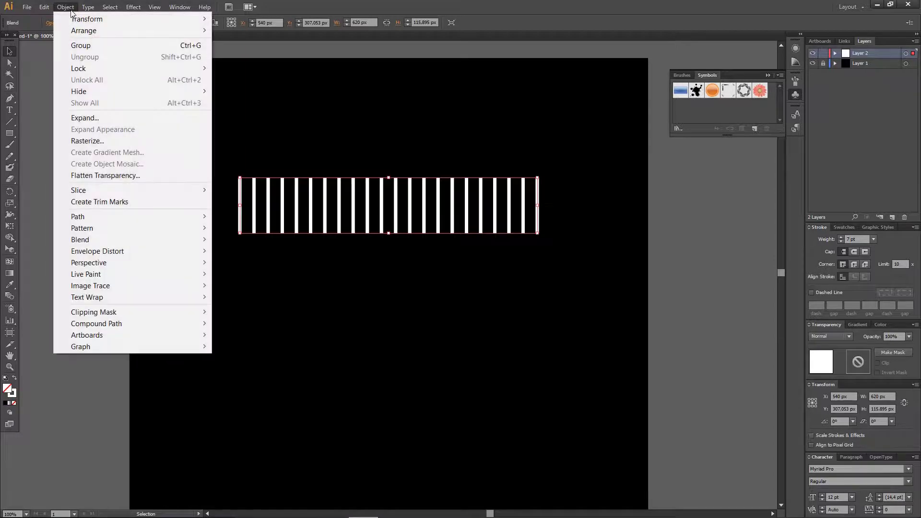
{"action": "mouse_move", "coordinate": [129, 251]}
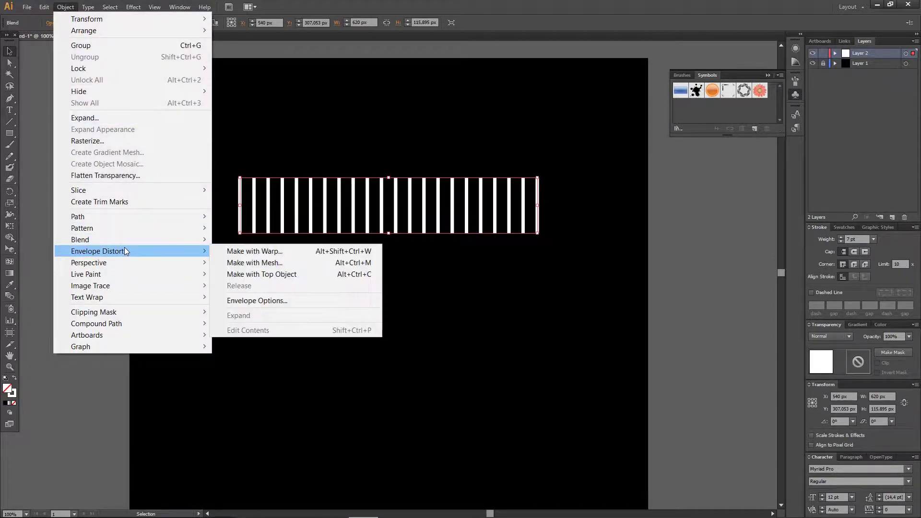
{"action": "left_click", "coordinate": [291, 268]}
{"action": "key", "text": "Tab"}
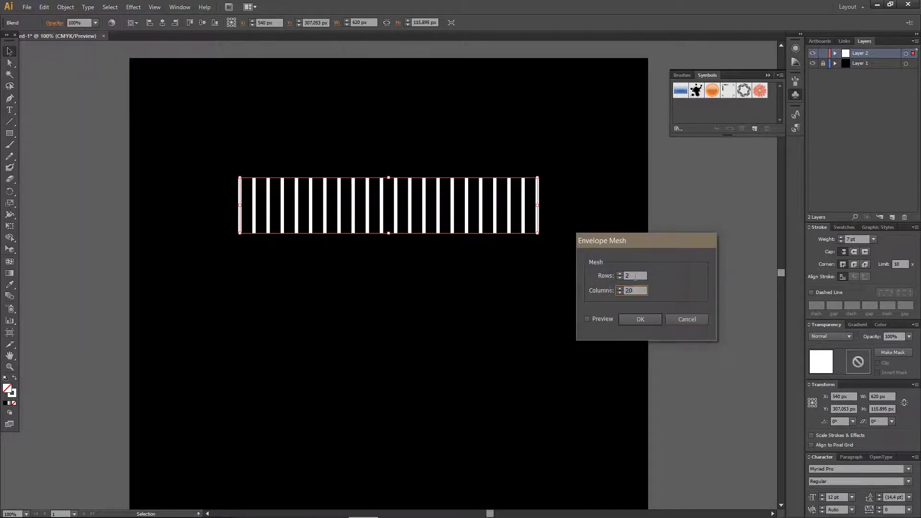
{"action": "left_click", "coordinate": [631, 275]}
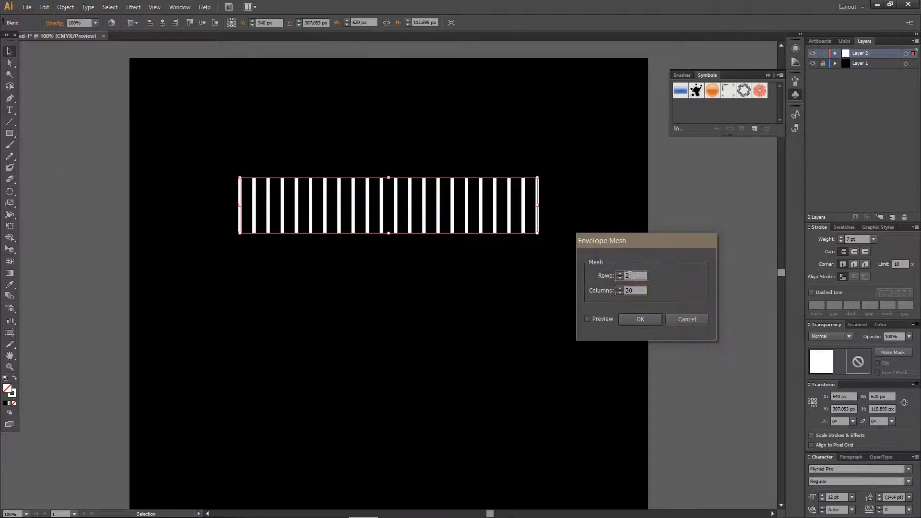
{"action": "left_click", "coordinate": [640, 319]}
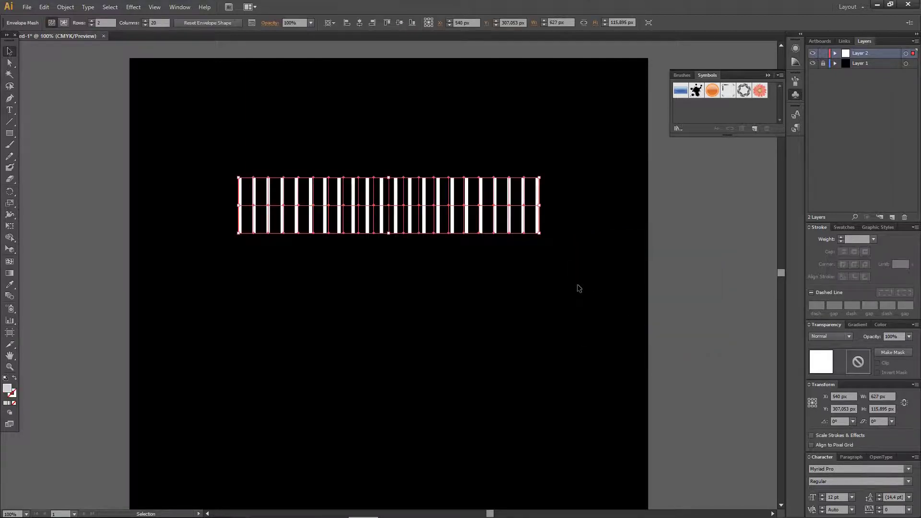
{"action": "left_click", "coordinate": [481, 269]}
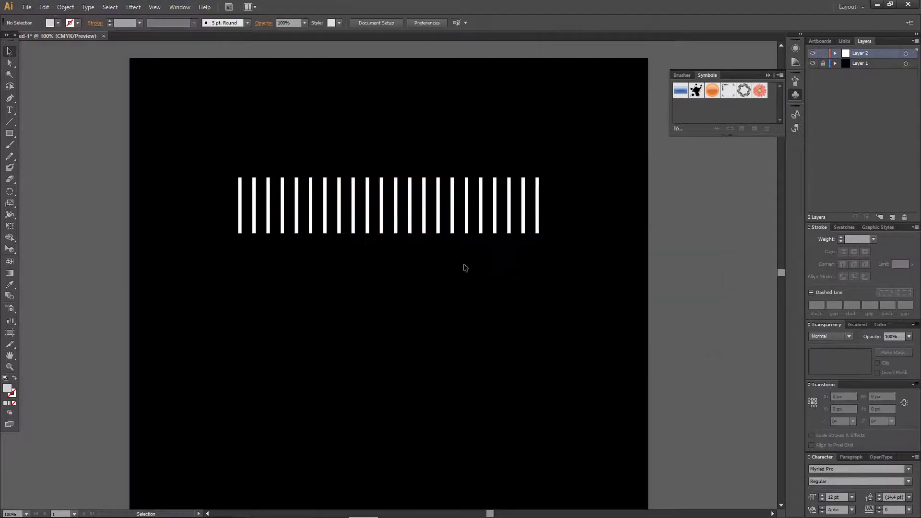
- Lengthen the second bar by moving its upper mesh point up and its lower mesh point down
{"action": "left_click", "coordinate": [9, 63]}
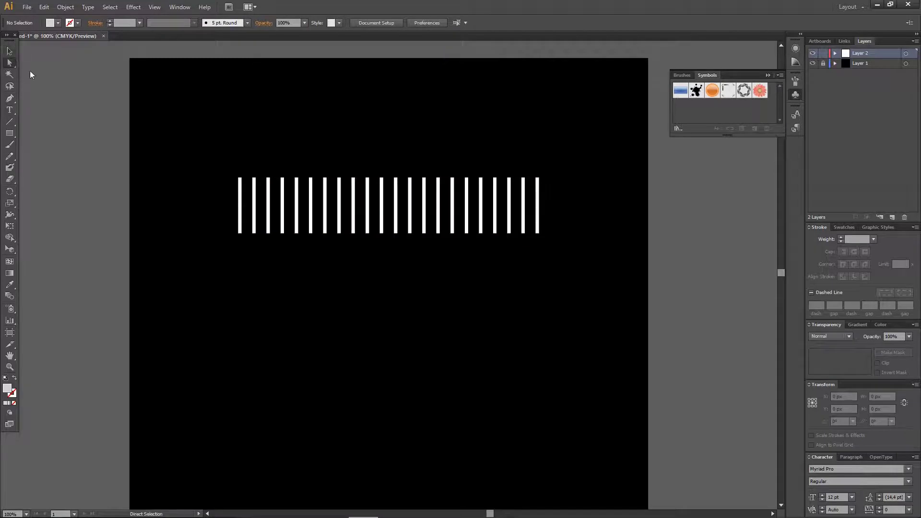
{"action": "left_click", "coordinate": [253, 178]}
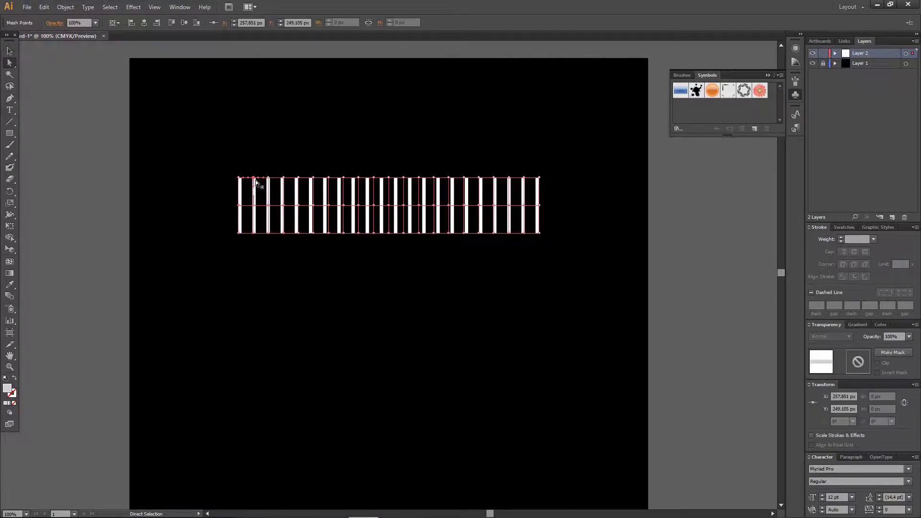
{"action": "left_click", "coordinate": [255, 180]}
{"action": "left_click", "coordinate": [254, 172]}
{"action": "left_click", "coordinate": [253, 179]}
{"action": "left_click", "coordinate": [253, 164]}
{"action": "left_click", "coordinate": [253, 178]}
{"action": "left_click", "coordinate": [28, 84]}
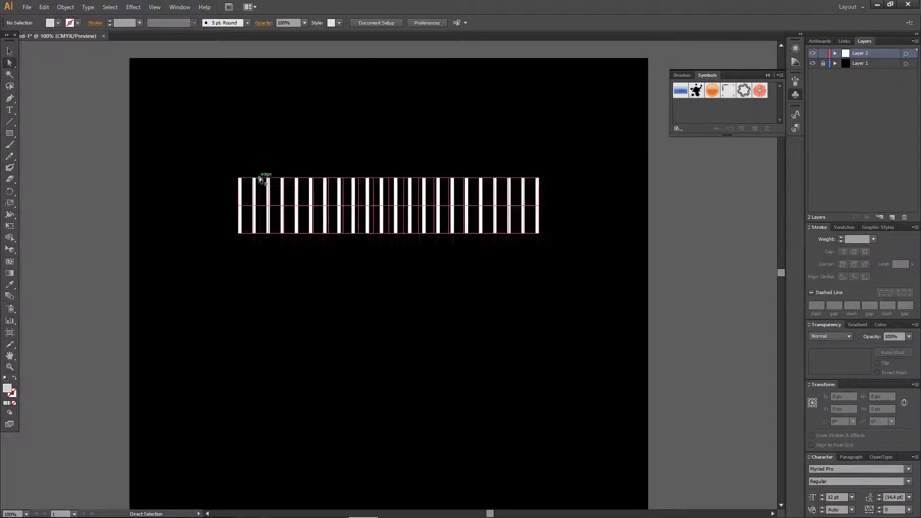
{"action": "left_click_drag", "start_coordinate": [256, 179], "coordinate": [254, 156]}
{"action": "left_click_drag", "start_coordinate": [254, 235], "coordinate": [254, 251]}
{"action": "left_click", "coordinate": [274, 253]}
- Shorten the third bar by moving its upper mesh point down and its lower mesh point up
{"action": "left_click_drag", "start_coordinate": [267, 178], "coordinate": [269, 195]}
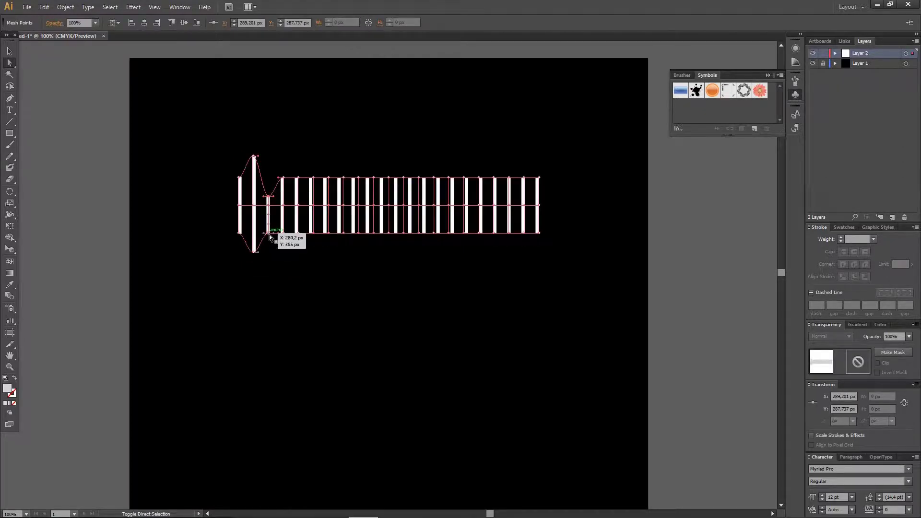
{"action": "left_click_drag", "start_coordinate": [269, 235], "coordinate": [269, 222]}
{"action": "key", "text": "ctrl+z"}
{"action": "left_click", "coordinate": [281, 259]}
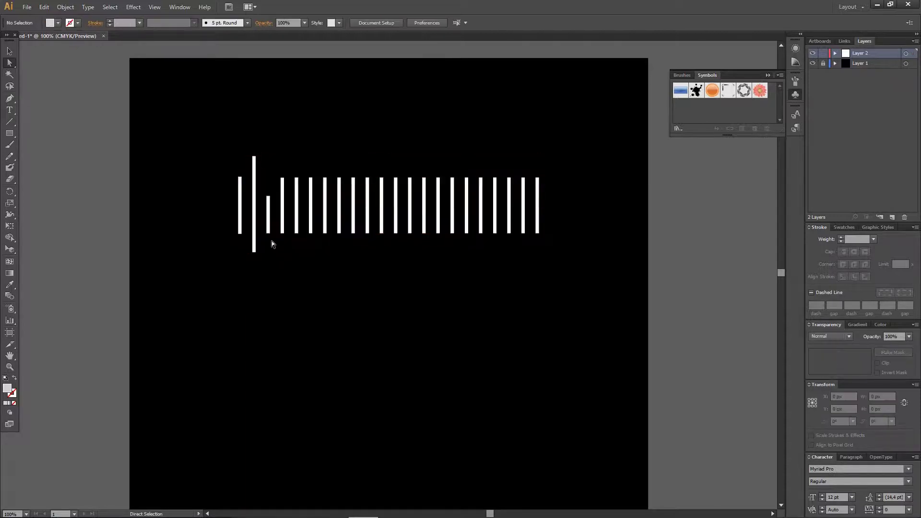
{"action": "left_click", "coordinate": [269, 235]}
{"action": "left_click", "coordinate": [268, 235], "text": "shift"}
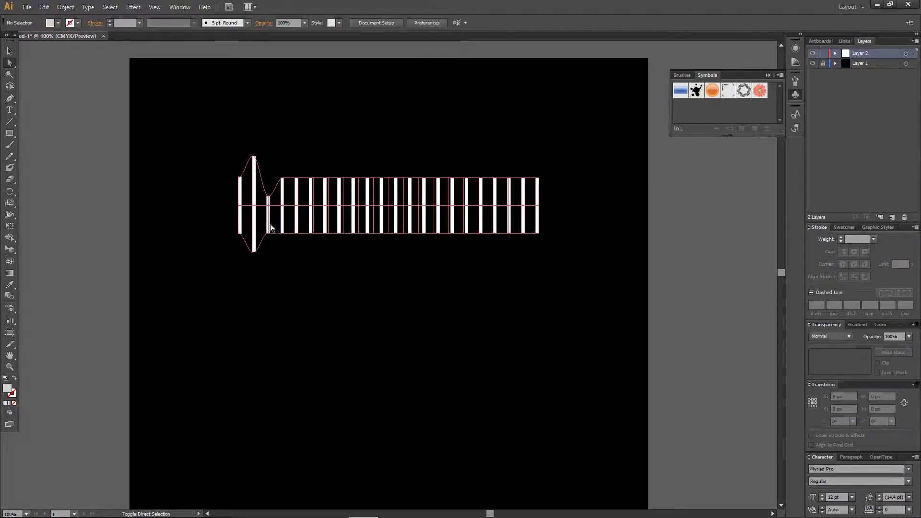
{"action": "left_click", "coordinate": [268, 235]}
{"action": "left_click", "coordinate": [268, 235], "text": "shift"}
{"action": "left_click_drag", "start_coordinate": [268, 235], "coordinate": [267, 220]}
{"action": "left_click", "coordinate": [335, 223]}
{"action": "mouse_move", "coordinate": [777, 509]}
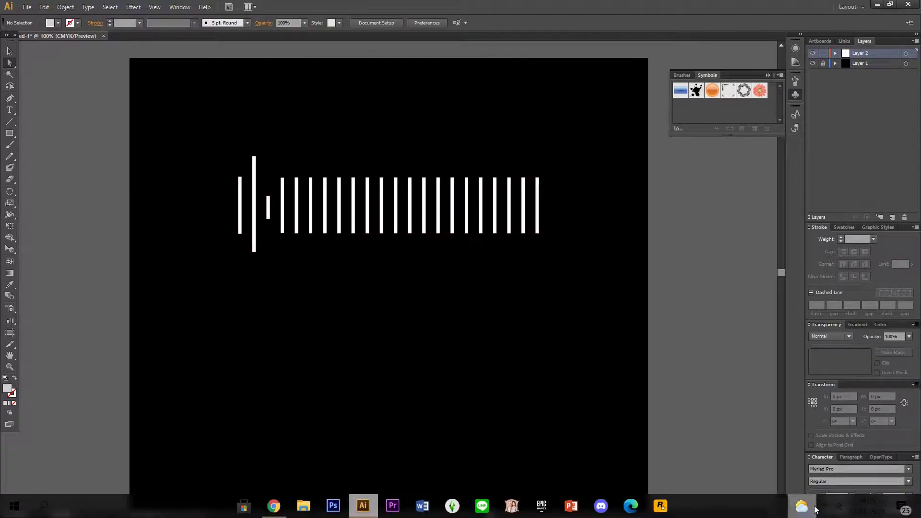
{"action": "left_click", "coordinate": [824, 506]}
{"action": "left_click", "coordinate": [820, 462]}
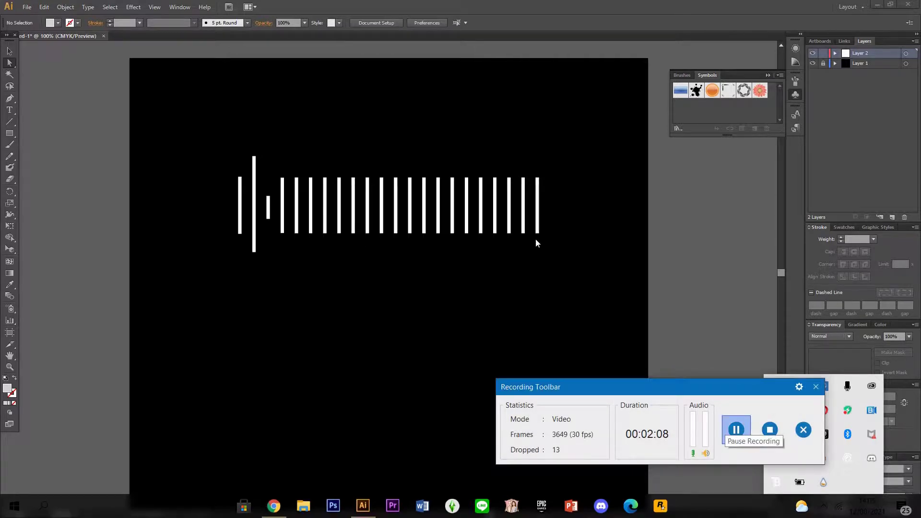
{"action": "left_click", "coordinate": [728, 430]}
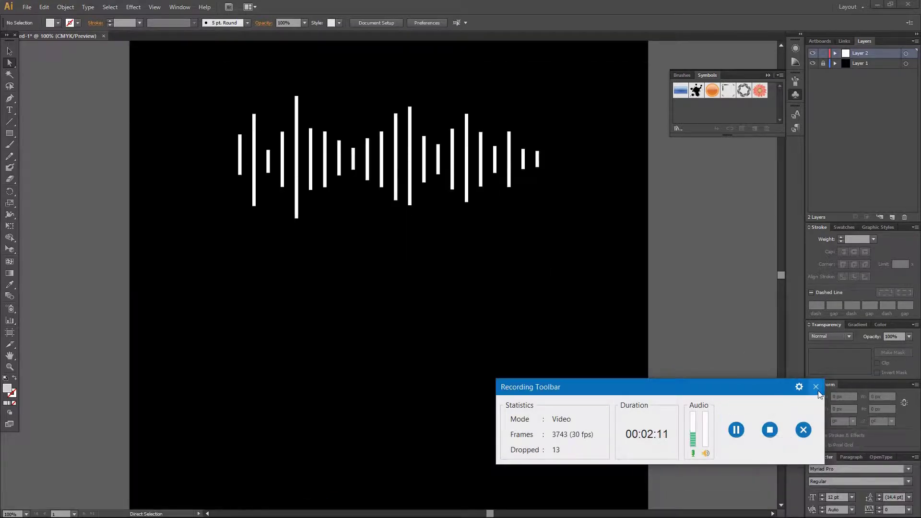
{"action": "left_click", "coordinate": [817, 388]}
- Try to copy the waveform with all of its mesh points selected
{"action": "scroll", "coordinate": [656, 335], "scroll_direction": "up", "scroll_amount": 3}
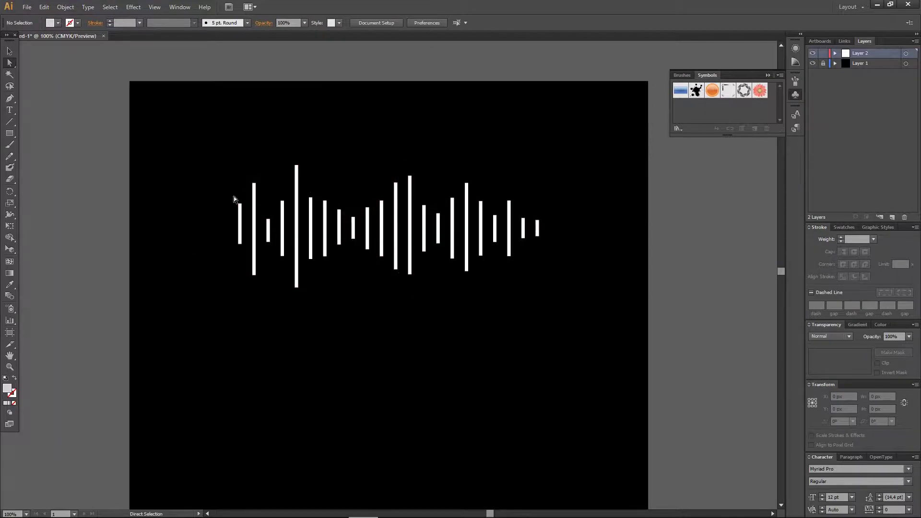
{"action": "scroll", "coordinate": [475, 150], "scroll_direction": "down", "scroll_amount": 2}
{"action": "key", "text": "ctrl+a"}
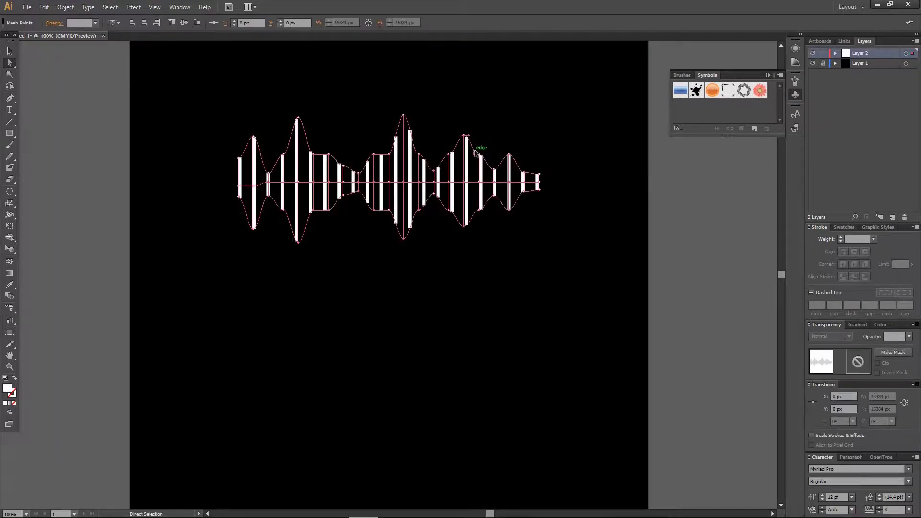
{"action": "scroll", "coordinate": [458, 254], "scroll_direction": "down", "scroll_amount": 1}
{"action": "key", "text": "v"}
{"action": "key", "text": "ctrl+c"}
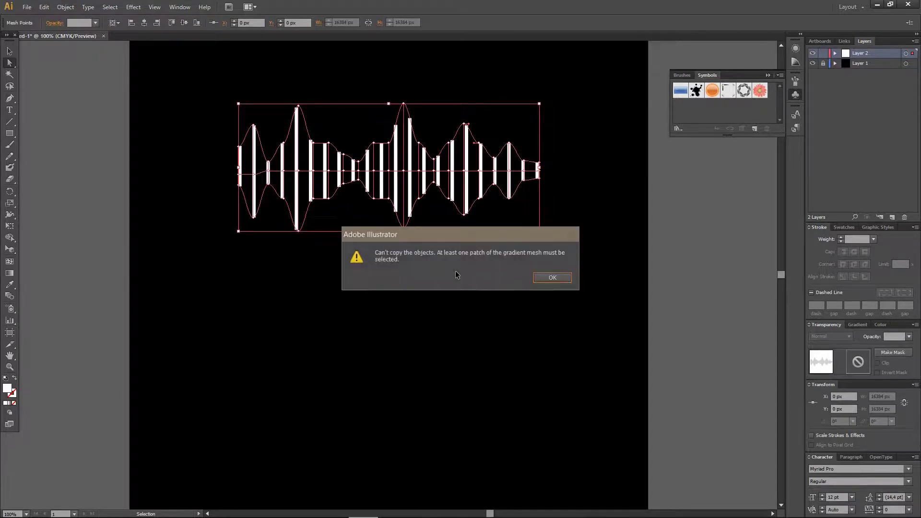
{"action": "left_click", "coordinate": [557, 278]}
{"action": "key", "text": "ctrl+shift+a"}
- Copy the whole waveform envelope, paste it in place and move the copy about 380 px straight down
{"action": "left_click", "coordinate": [312, 194]}
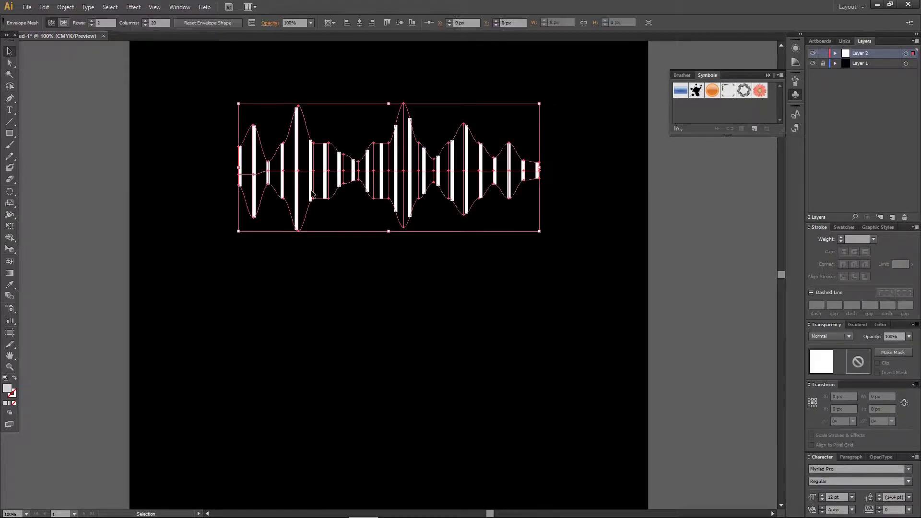
{"action": "key", "text": "ctrl+c"}
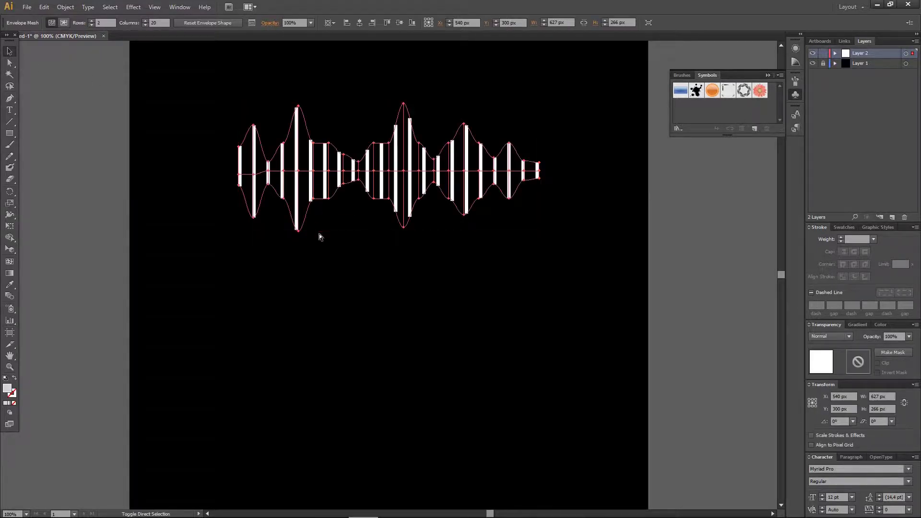
{"action": "key", "text": "ctrl+shift+v"}
{"action": "key", "text": "shift+Down"}
{"action": "key", "text": "shift+Down"}
{"action": "key", "text": "shift+Down"}
{"action": "key", "text": "shift+Down"}
{"action": "key", "text": "shift+Down"}
{"action": "key", "text": "shift+Down"}
{"action": "key", "text": "shift+Down"}
{"action": "key", "text": "shift+Down"}
{"action": "key", "text": "shift+Down"}
{"action": "key", "text": "shift+Down"}
{"action": "key", "text": "shift+Down"}
{"action": "key", "text": "shift+Down"}
{"action": "key", "text": "shift+Down"}
{"action": "key", "text": "shift+Down"}
{"action": "key", "text": "shift+Down"}
{"action": "key", "text": "shift+Down"}
{"action": "key", "text": "shift+Down"}
{"action": "key", "text": "shift+Down"}
{"action": "key", "text": "shift+Down"}
{"action": "key", "text": "shift+Down"}
{"action": "key", "text": "shift+Down"}
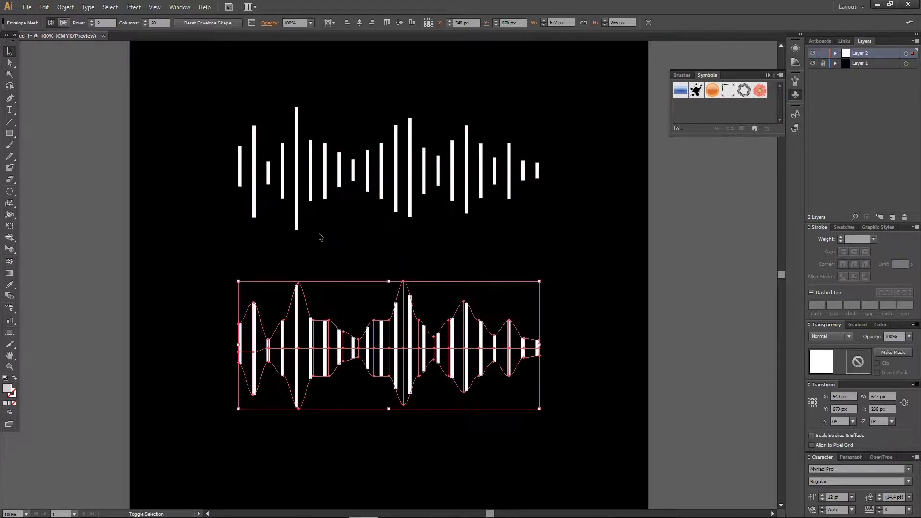
{"action": "left_click", "coordinate": [245, 257]}
{"action": "scroll", "coordinate": [243, 234], "scroll_direction": "up", "scroll_amount": 3}
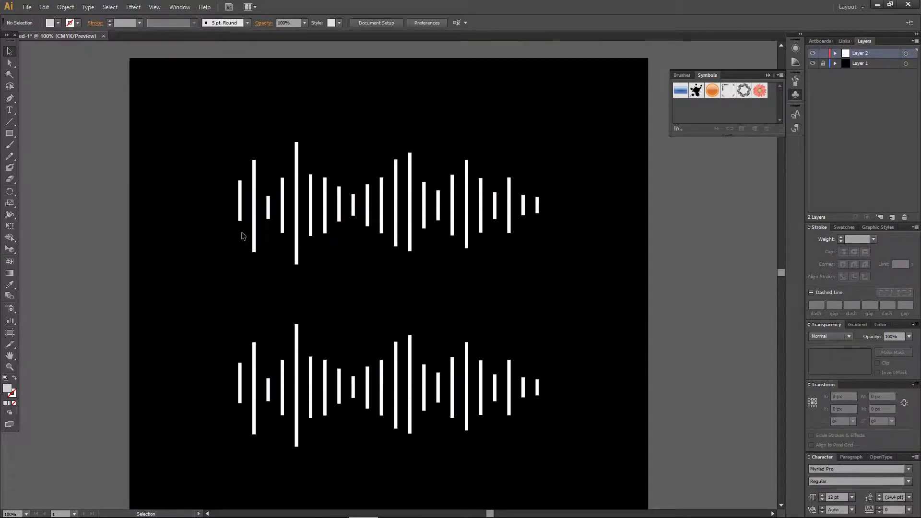
- Expand the upper waveform's envelope into plain paths and give its lines round stroke caps
{"action": "scroll", "coordinate": [235, 271], "scroll_direction": "down", "scroll_amount": 2}
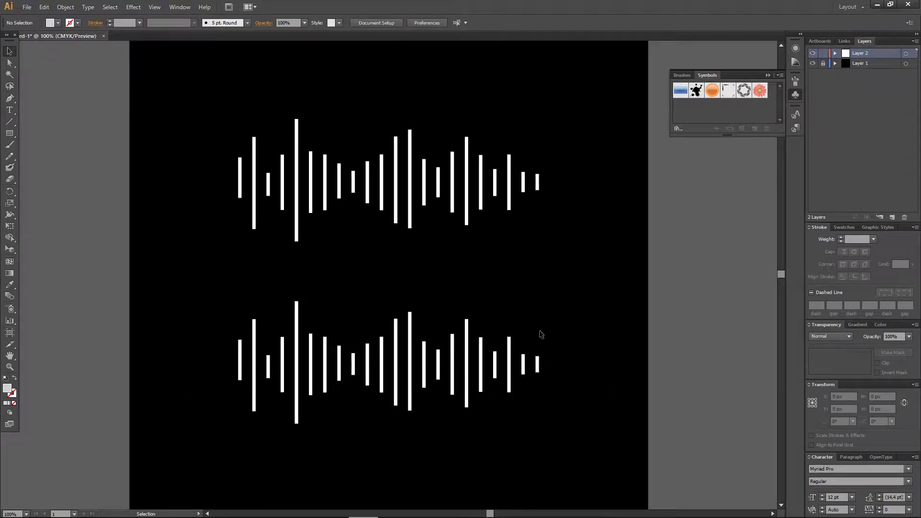
{"action": "left_click", "coordinate": [397, 187]}
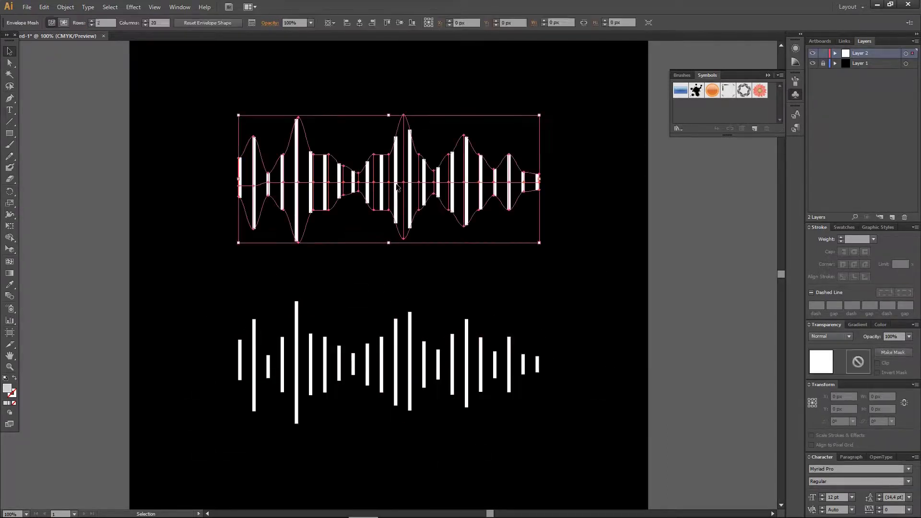
{"action": "left_click", "coordinate": [66, 7]}
{"action": "left_click", "coordinate": [86, 118]}
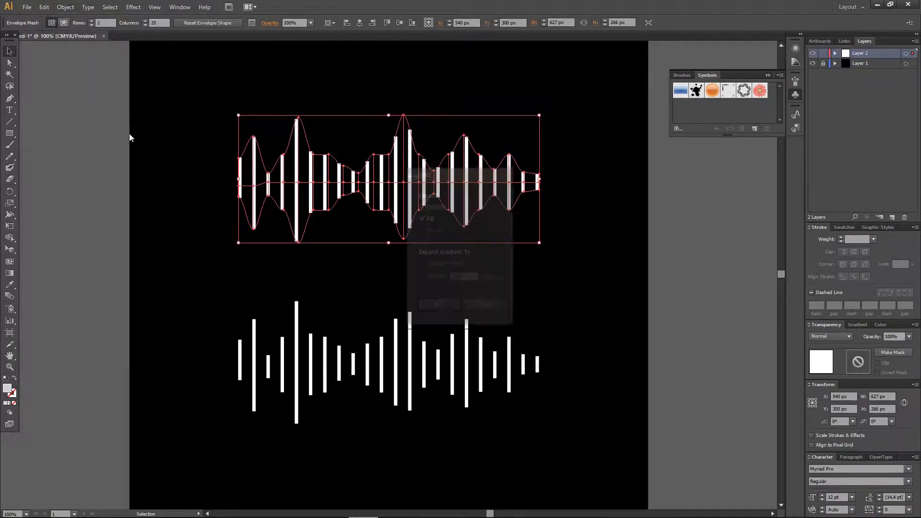
{"action": "left_click", "coordinate": [450, 305]}
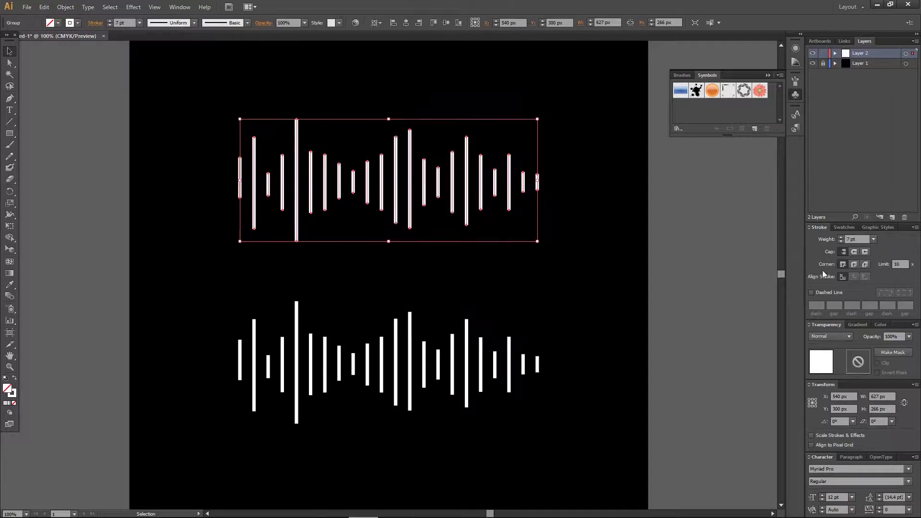
{"action": "left_click", "coordinate": [856, 251]}
{"action": "left_click", "coordinate": [685, 238]}
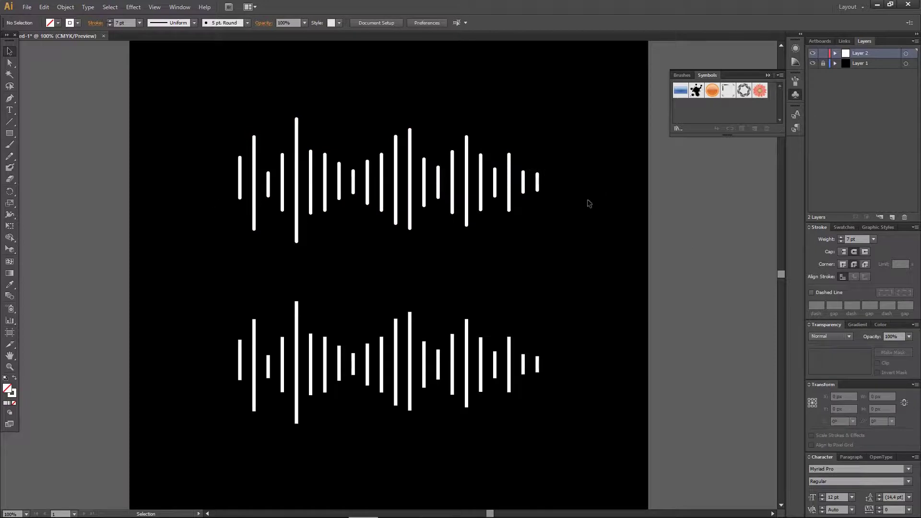
- Set the stroke weight of the lines inside the lower waveform envelope to 1 pt in isolation mode
{"action": "left_click", "coordinate": [411, 331]}
{"action": "scroll", "coordinate": [110, 87], "scroll_direction": "down", "scroll_amount": 2}
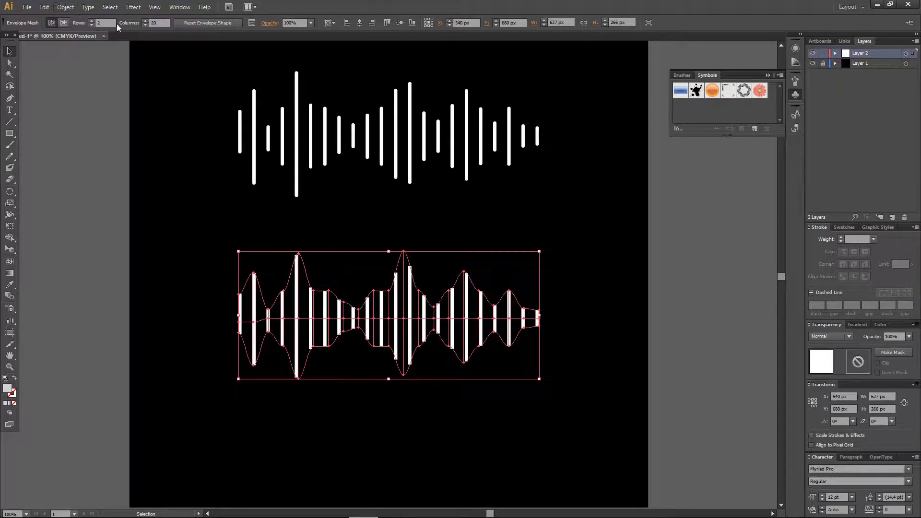
{"action": "double_click", "coordinate": [523, 319]}
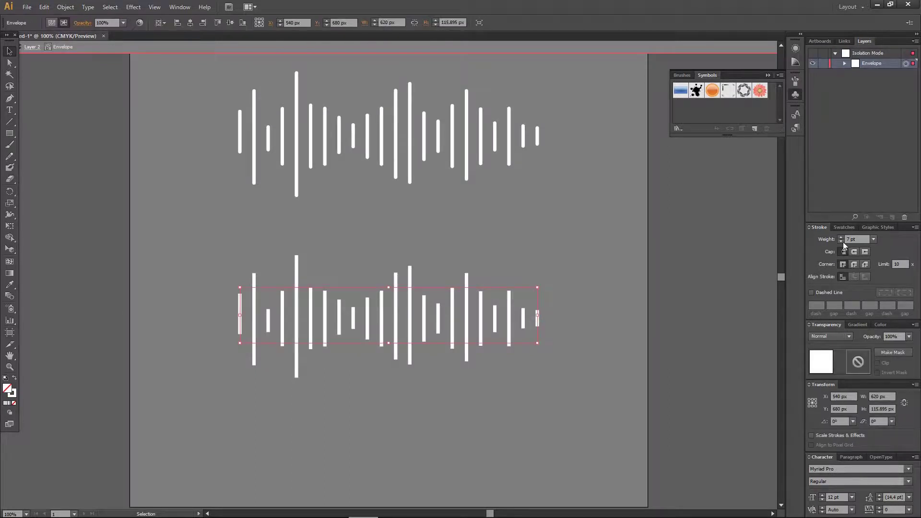
{"action": "left_click", "coordinate": [695, 327]}
{"action": "key", "text": "ctrl+a"}
{"action": "left_click", "coordinate": [840, 242]}
{"action": "left_click", "coordinate": [839, 242]}
{"action": "left_click", "coordinate": [840, 242]}
{"action": "left_click", "coordinate": [840, 242]}
{"action": "left_click", "coordinate": [839, 242]}
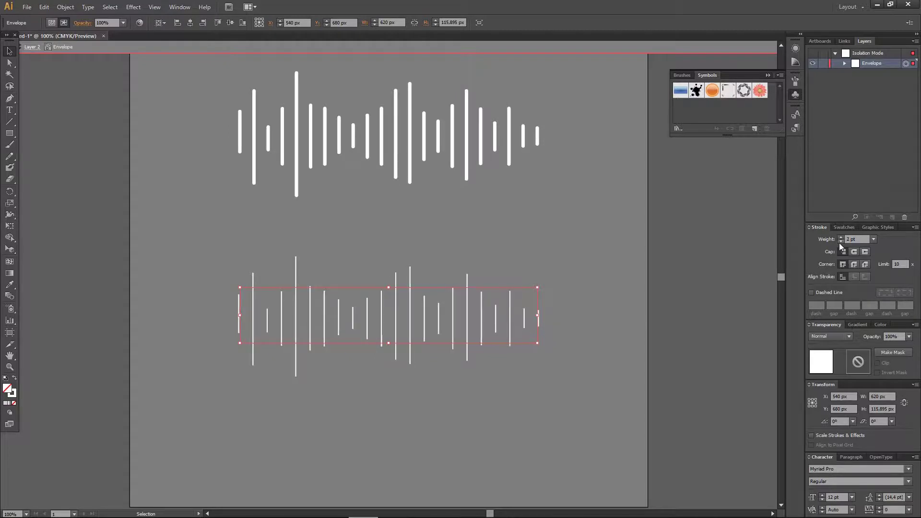
{"action": "left_click", "coordinate": [716, 255]}
{"action": "double_click", "coordinate": [715, 256]}
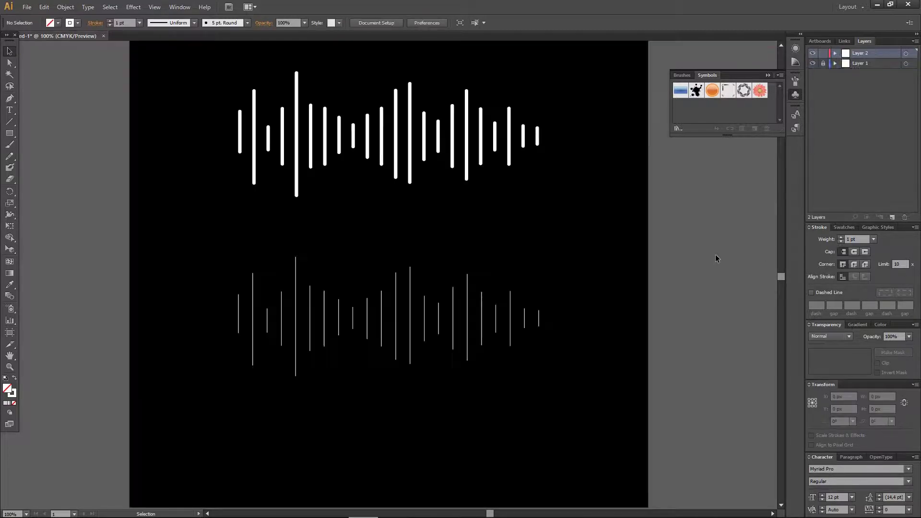
- Rotate the lines inside the lower envelope by 90° so they run horizontally through the wave shape, and exit isolation mode
{"action": "double_click", "coordinate": [469, 327]}
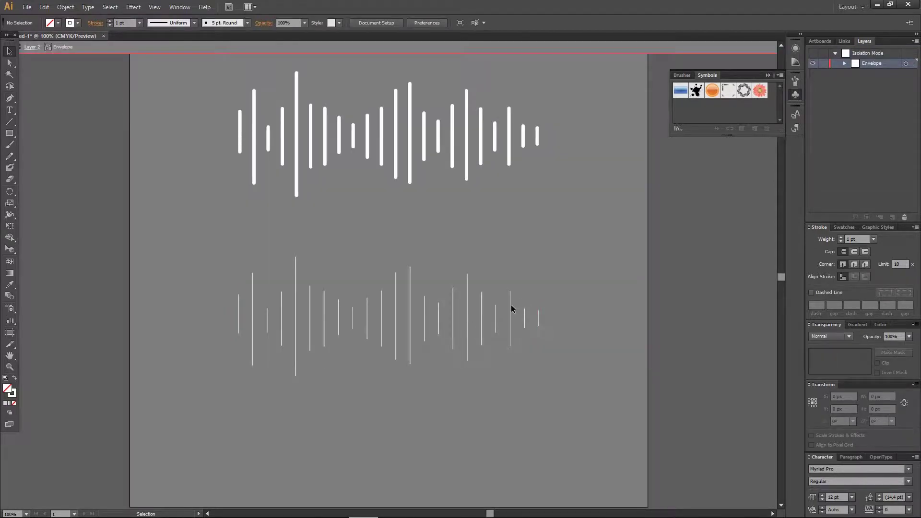
{"action": "left_click", "coordinate": [510, 307]}
{"action": "left_click_drag", "start_coordinate": [542, 314], "coordinate": [425, 394]}
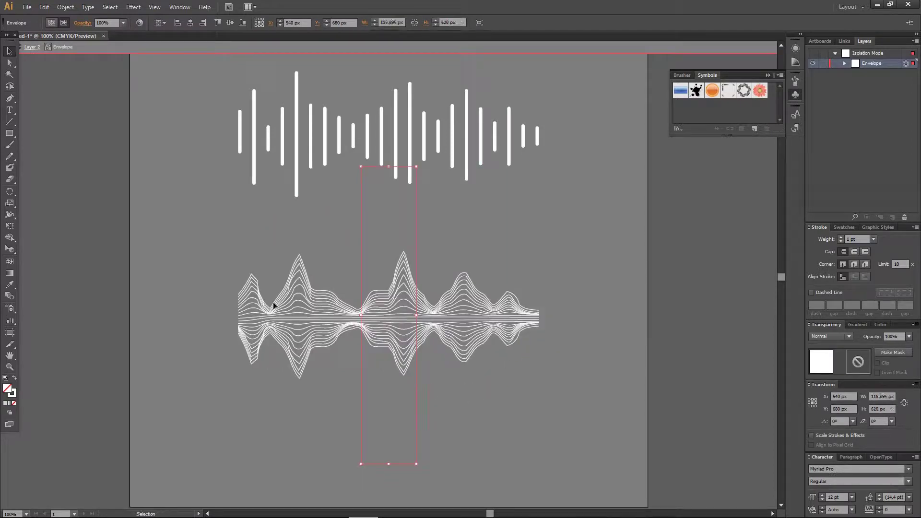
{"action": "scroll", "coordinate": [378, 311], "scroll_direction": "down", "scroll_amount": 3}
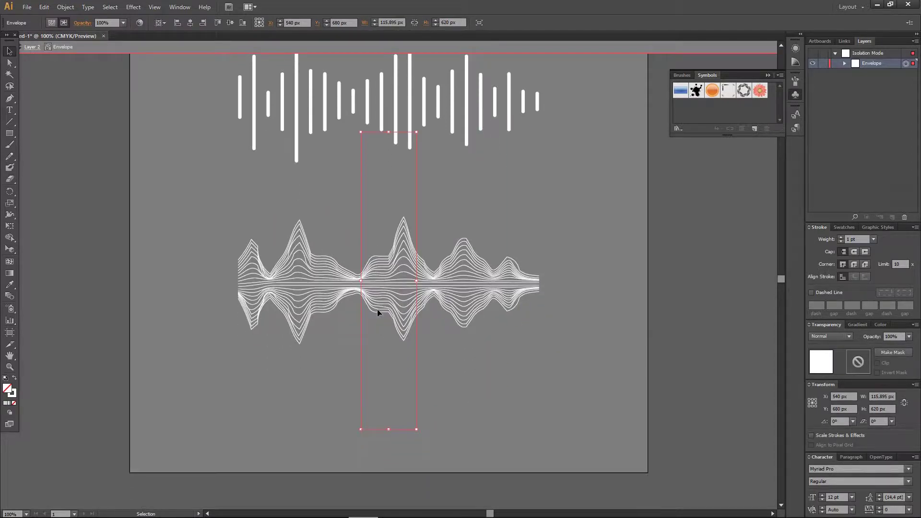
{"action": "key", "text": "ctrl+z"}
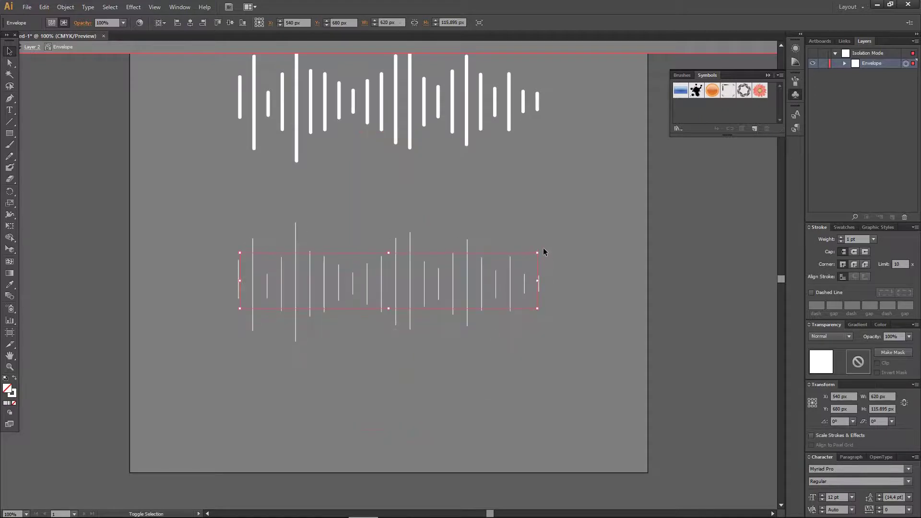
{"action": "mouse_move", "coordinate": [543, 249]}
{"action": "left_mouse_down"}
{"action": "mouse_move", "coordinate": [514, 366]}
{"action": "mouse_move", "coordinate": [447, 413]}
{"action": "mouse_move", "coordinate": [509, 393]}
{"action": "left_mouse_up"}
{"action": "left_click", "coordinate": [510, 394]}
{"action": "scroll", "coordinate": [514, 388], "scroll_direction": "up", "scroll_amount": 3}
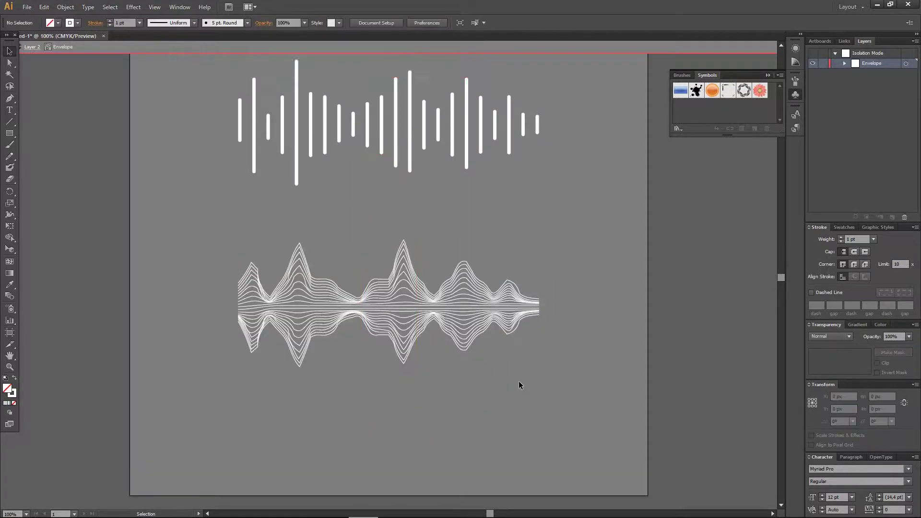
{"action": "double_click", "coordinate": [584, 310]}
- Expand the lower waveform envelope into plain paths and deselect it
{"action": "scroll", "coordinate": [584, 310], "scroll_direction": "down", "scroll_amount": 2}
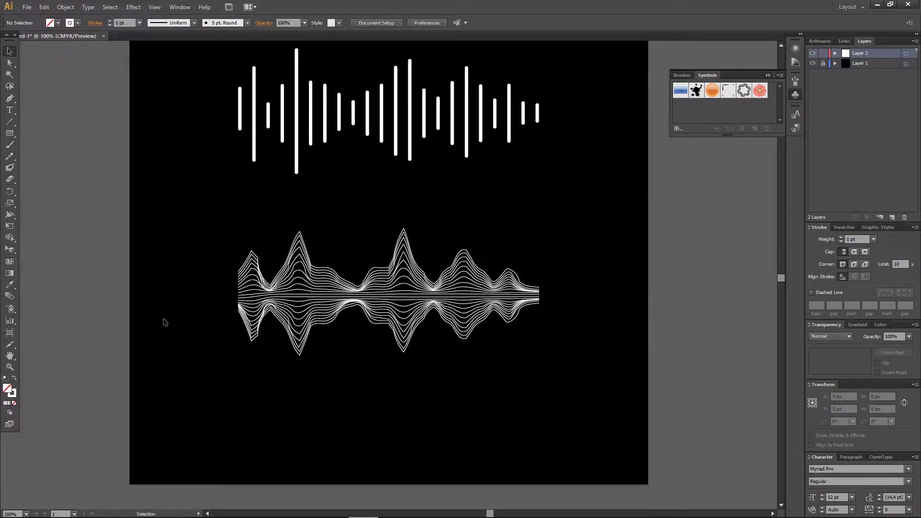
{"action": "left_click", "coordinate": [294, 293]}
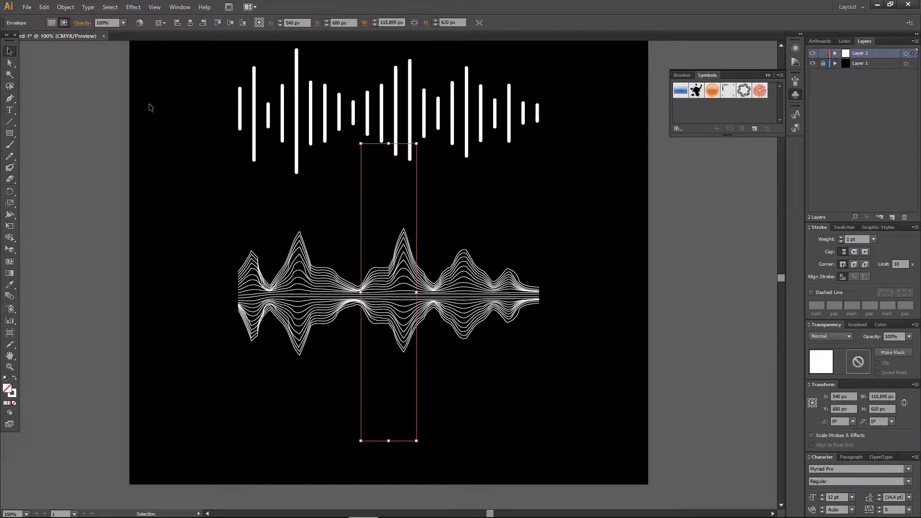
{"action": "left_click", "coordinate": [65, 7]}
{"action": "left_click", "coordinate": [101, 114]}
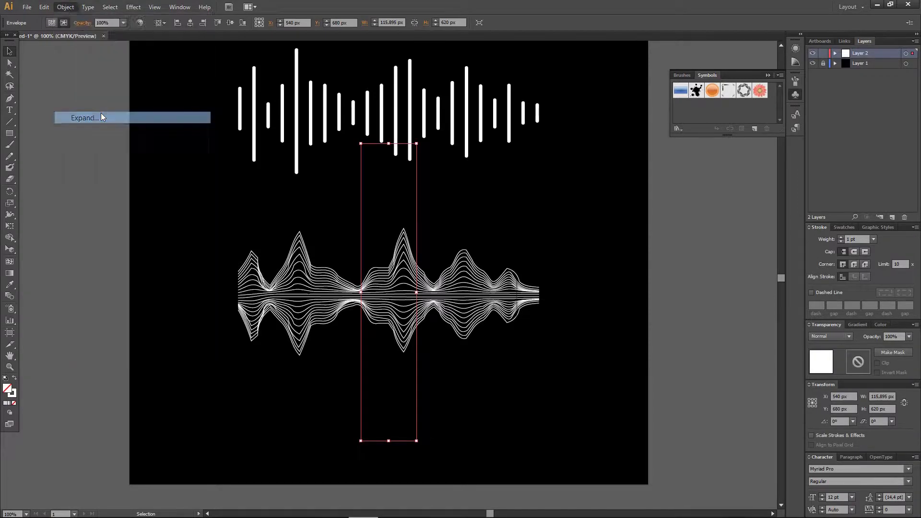
{"action": "left_click", "coordinate": [451, 304]}
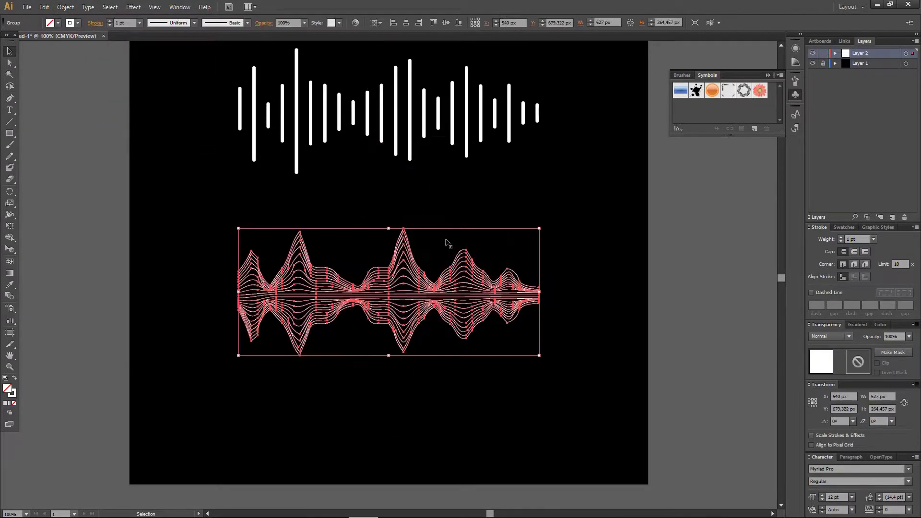
{"action": "left_click", "coordinate": [441, 218]}
{"action": "left_click", "coordinate": [420, 269]}
{"action": "left_click", "coordinate": [301, 140]}
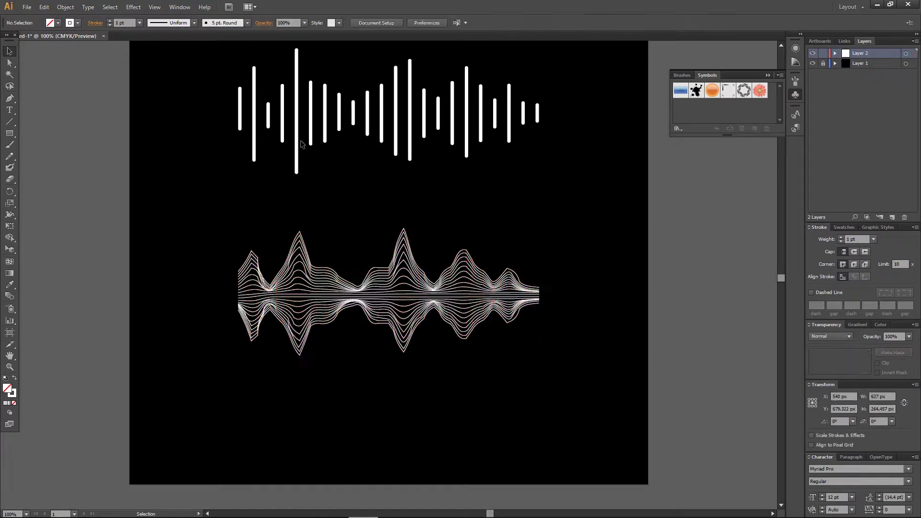
- Try the white-to-black and yellow-to-red gradients as the lower waveform's fill, and undo the yellow-to-red one
{"action": "left_click", "coordinate": [319, 277]}
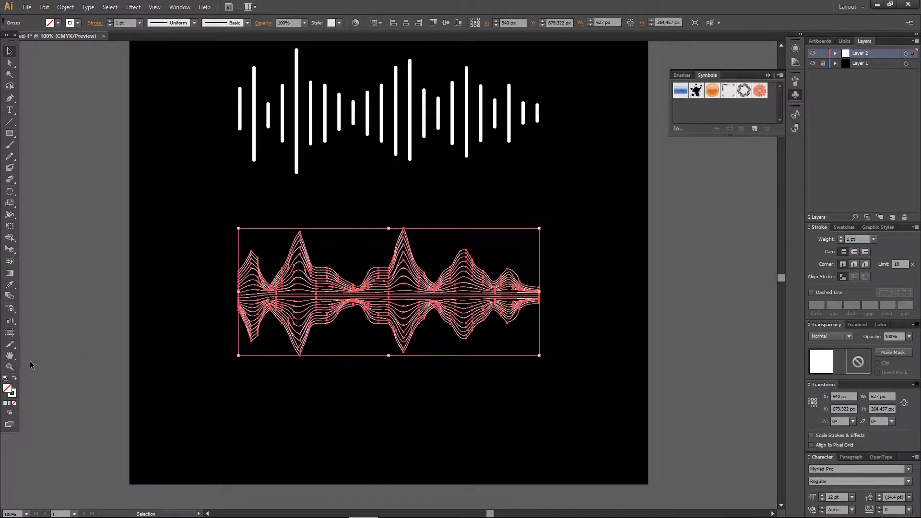
{"action": "left_click", "coordinate": [57, 23]}
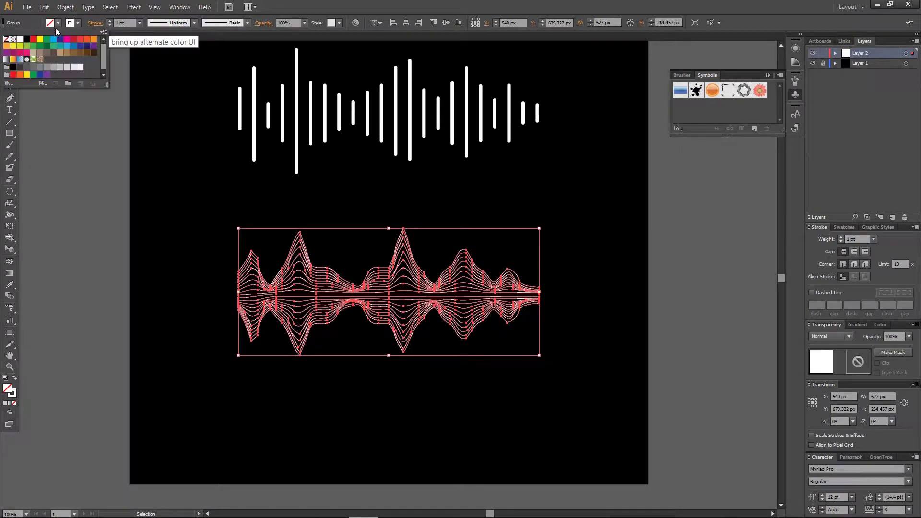
{"action": "left_click", "coordinate": [6, 60]}
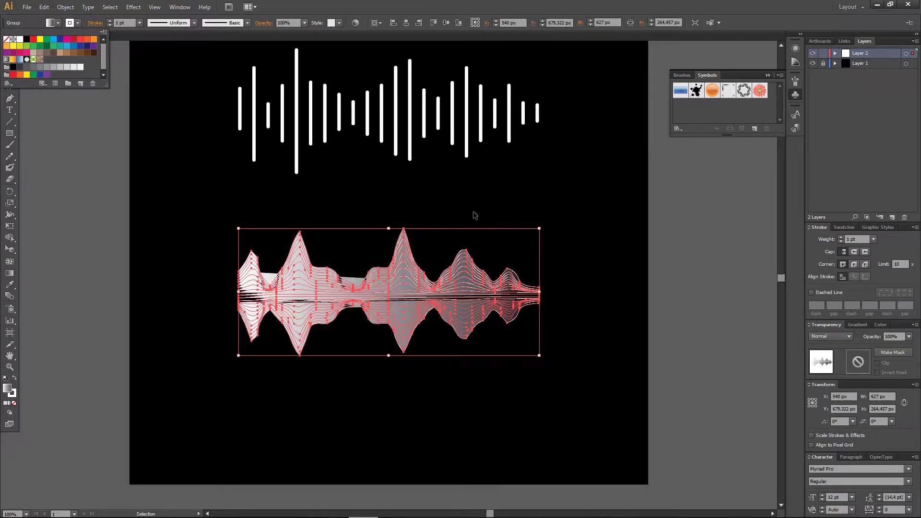
{"action": "left_click", "coordinate": [13, 59]}
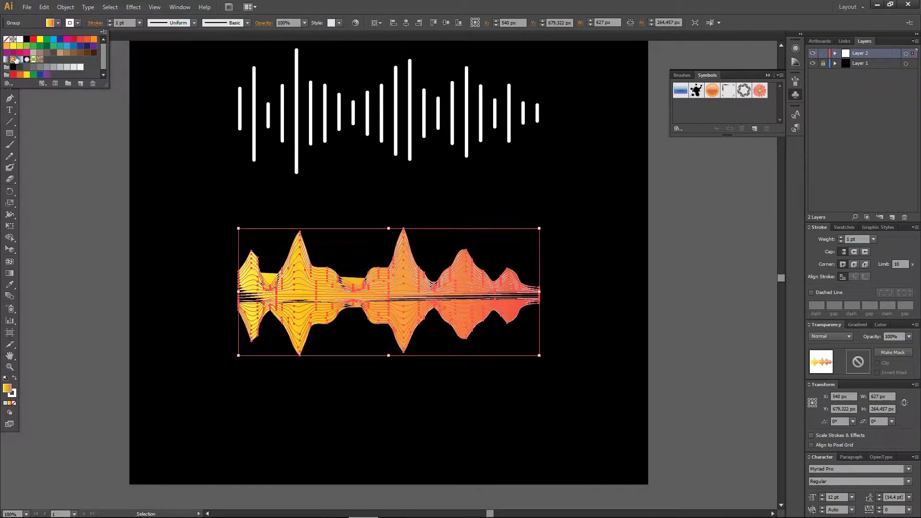
{"action": "left_click", "coordinate": [532, 221]}
{"action": "left_click", "coordinate": [532, 222]}
{"action": "key", "text": "ctrl+z"}
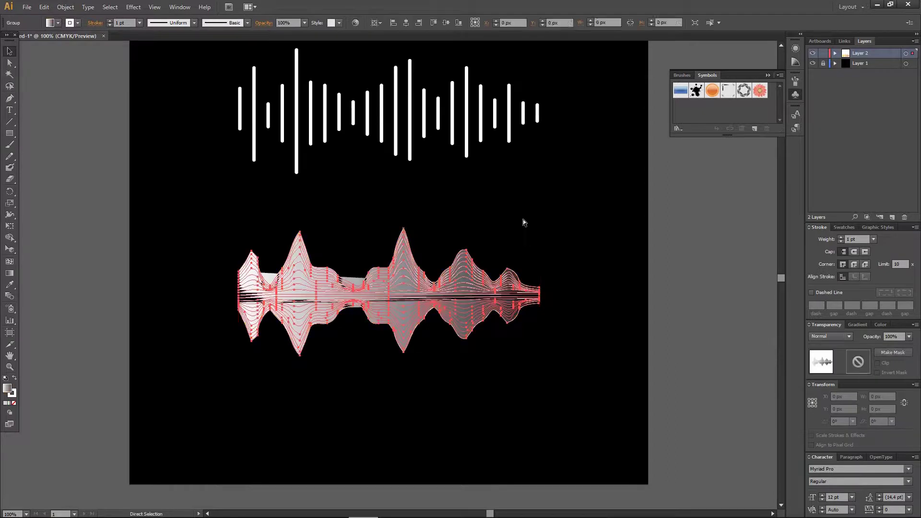
- Set the lower waveform's fill to none and apply the yellow-to-red gradient swatch to its stroke
{"action": "left_click", "coordinate": [77, 26]}
{"action": "left_click", "coordinate": [57, 24]}
{"action": "left_click", "coordinate": [5, 39]}
{"action": "left_click", "coordinate": [71, 24]}
{"action": "left_click", "coordinate": [74, 24]}
{"action": "left_click", "coordinate": [13, 59]}
{"action": "left_click", "coordinate": [105, 216]}
{"action": "scroll", "coordinate": [115, 253], "scroll_direction": "up", "scroll_amount": 1}
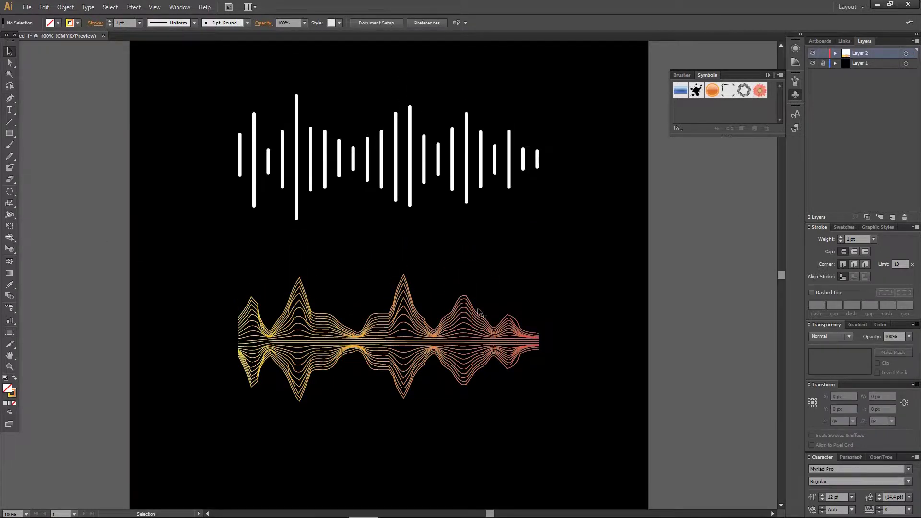
- Recolour the last stop of the lower waveform's stroke gradient pink and the fourth stop magenta
{"action": "left_click", "coordinate": [486, 328]}
{"action": "left_click", "coordinate": [741, 310]}
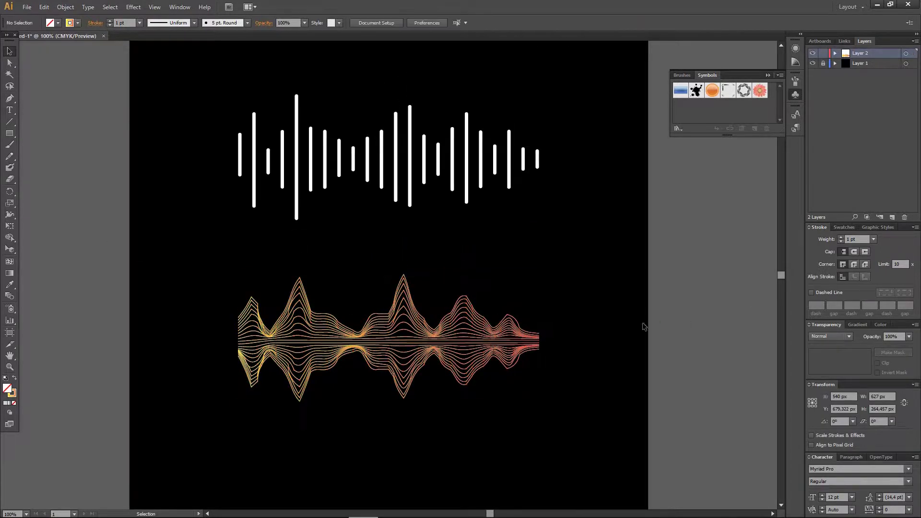
{"action": "left_click", "coordinate": [508, 340]}
{"action": "left_click", "coordinate": [862, 325]}
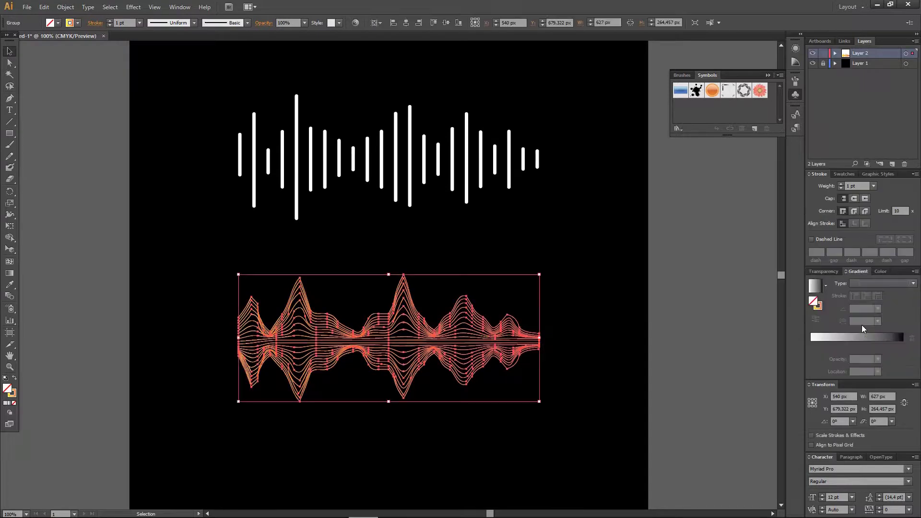
{"action": "left_click", "coordinate": [820, 308]}
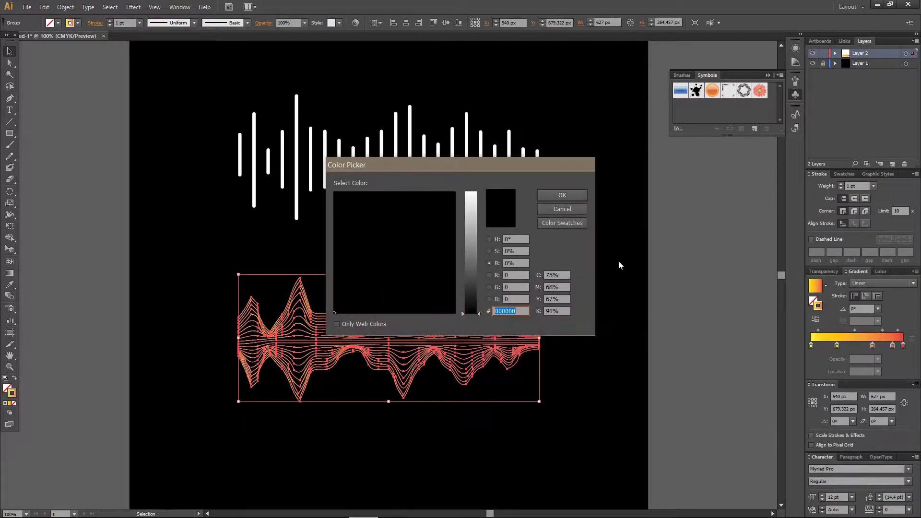
{"action": "left_click", "coordinate": [578, 212]}
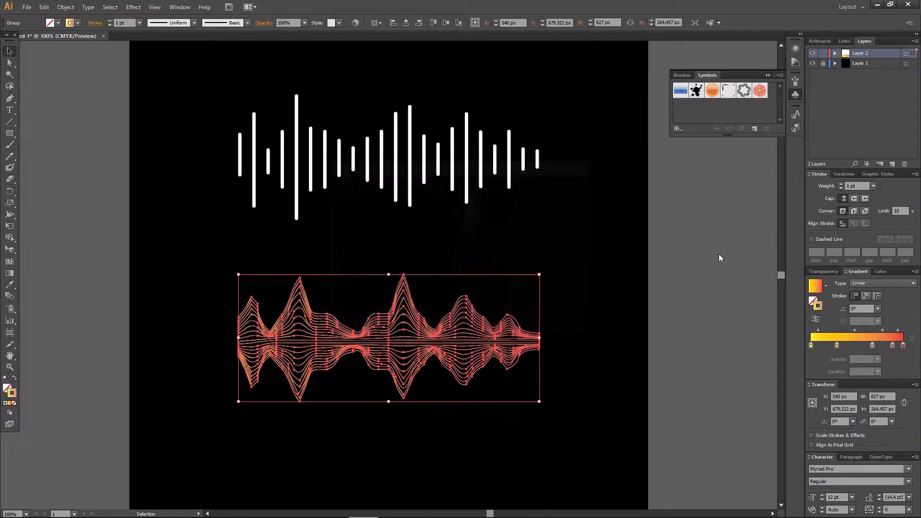
{"action": "double_click", "coordinate": [903, 346]}
{"action": "left_click", "coordinate": [879, 383]}
{"action": "double_click", "coordinate": [893, 346]}
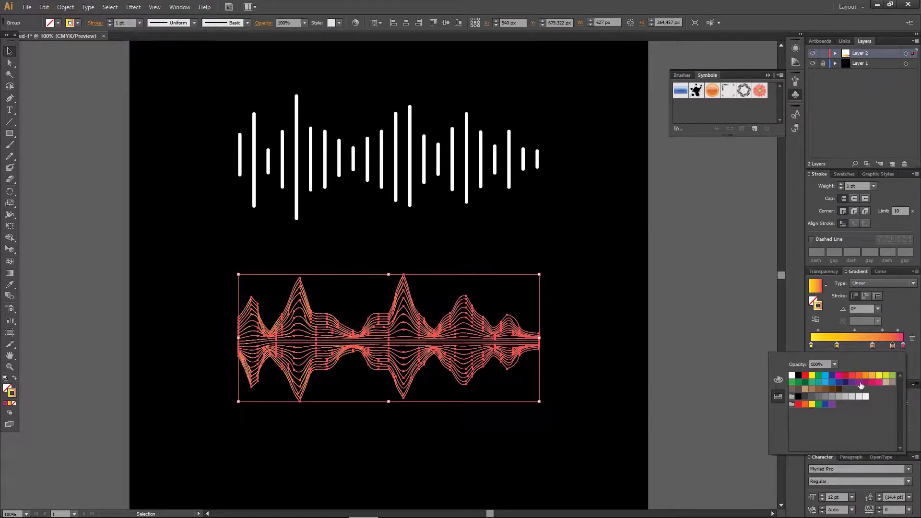
{"action": "left_click", "coordinate": [838, 376]}
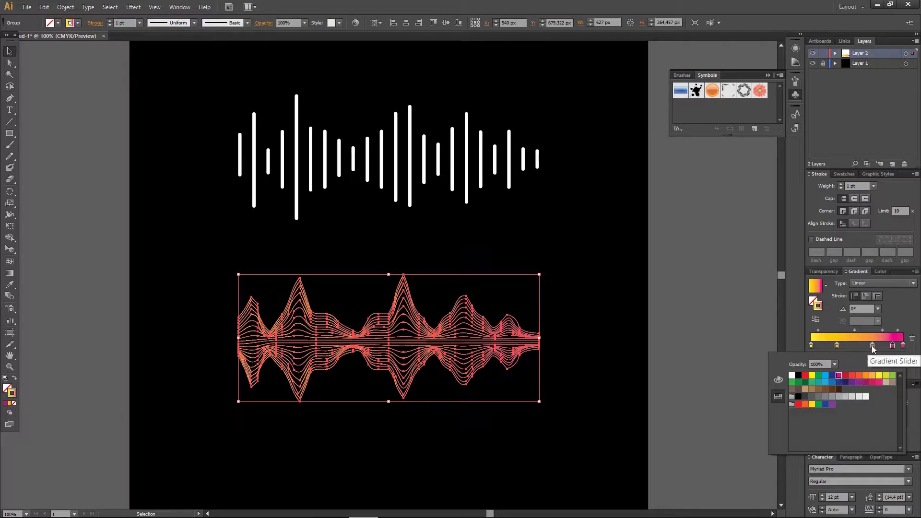
- Shift the inner gradient stops toward the yellow end and recolour the third stop pink with magenta at 73%
{"action": "mouse_move", "coordinate": [872, 347]}
{"action": "left_mouse_down"}
{"action": "mouse_move", "coordinate": [860, 348]}
{"action": "mouse_move", "coordinate": [881, 347]}
{"action": "mouse_move", "coordinate": [834, 346]}
{"action": "mouse_move", "coordinate": [855, 348]}
{"action": "left_mouse_up"}
{"action": "double_click", "coordinate": [854, 346]}
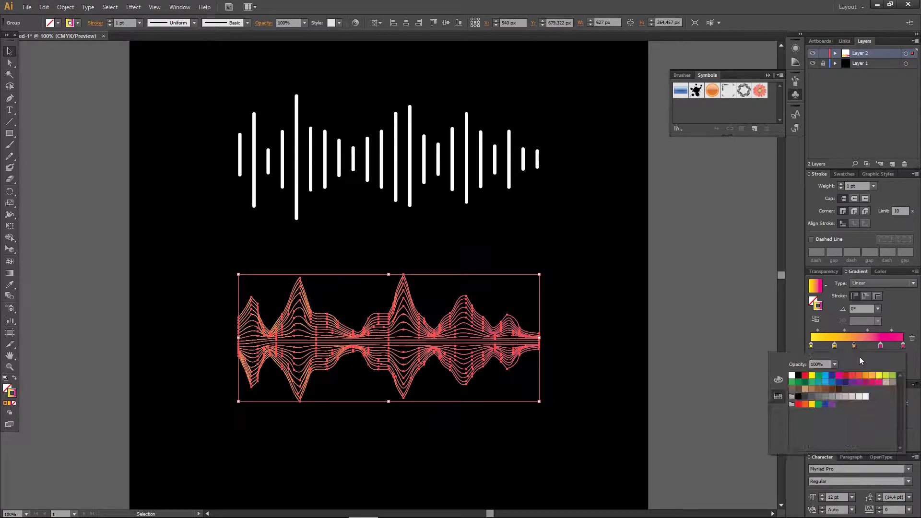
{"action": "left_click", "coordinate": [843, 378]}
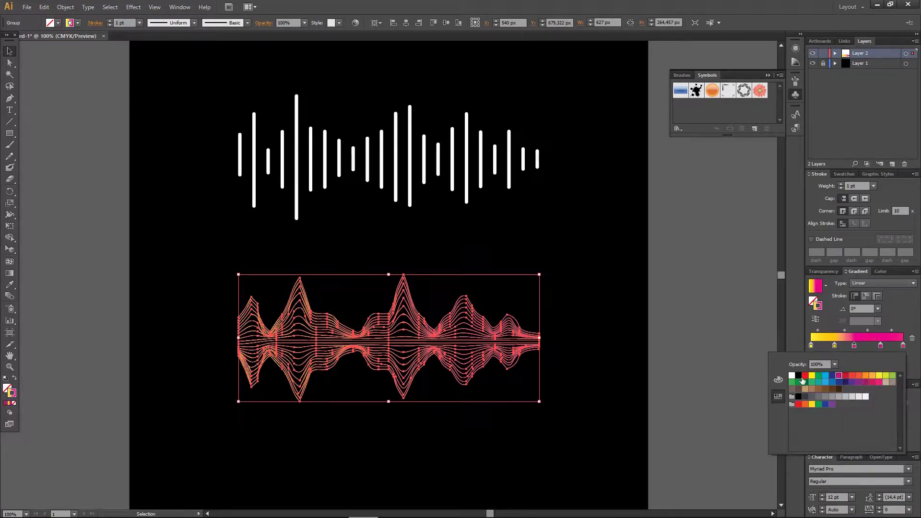
{"action": "left_click", "coordinate": [779, 381]}
{"action": "left_click_drag", "start_coordinate": [829, 392], "coordinate": [860, 393]}
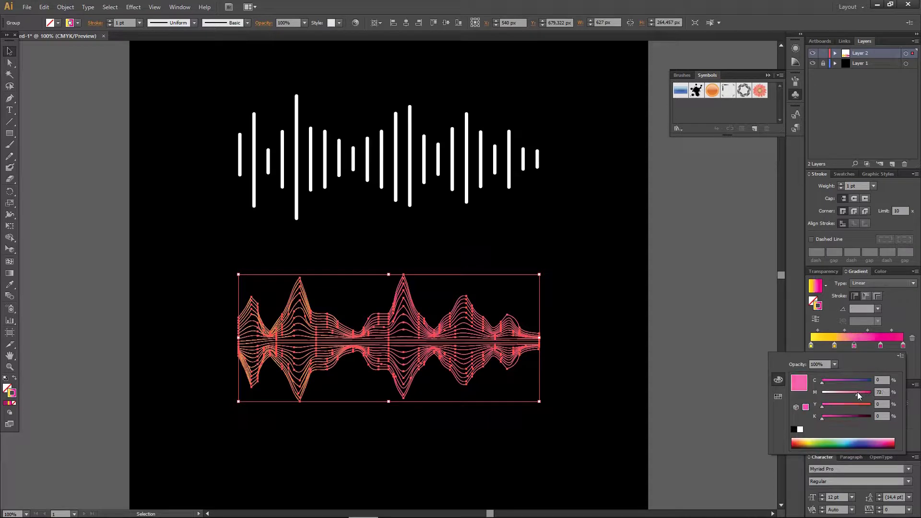
- Recolour the second stop of the lower waveform's stroke gradient with the magenta swatch
{"action": "left_click", "coordinate": [835, 346]}
{"action": "double_click", "coordinate": [835, 347]}
{"action": "left_click", "coordinate": [778, 396]}
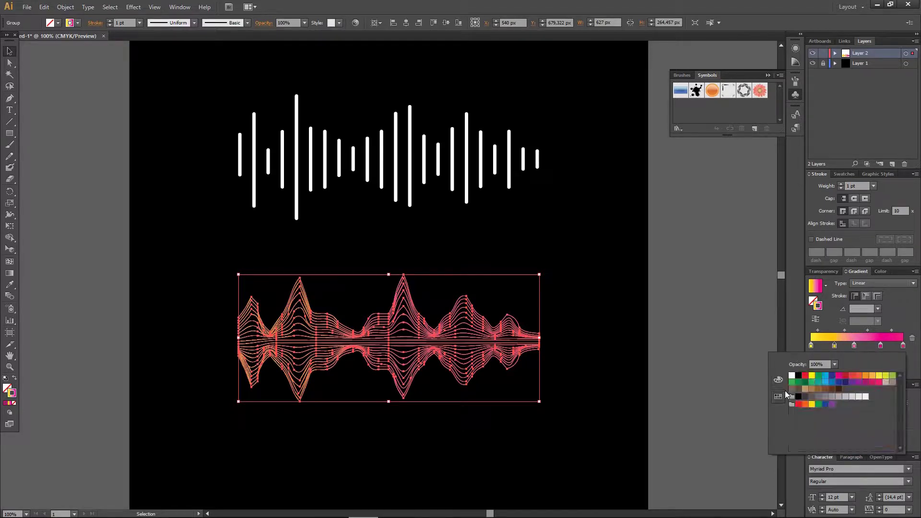
{"action": "left_click", "coordinate": [839, 376]}
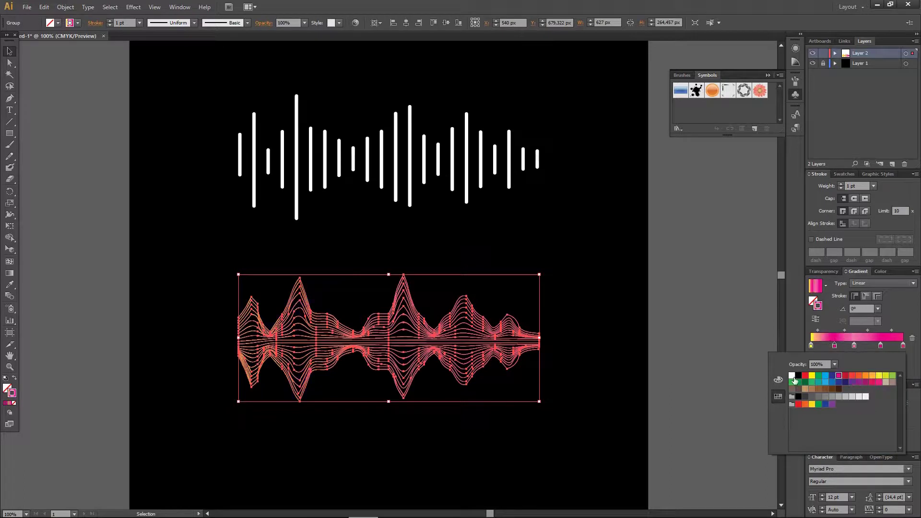
- Recolour the first stop of the lower waveform's stroke gradient magenta and deselect the waveform
{"action": "left_click", "coordinate": [811, 347]}
{"action": "double_click", "coordinate": [811, 346]}
{"action": "left_click", "coordinate": [879, 384]}
{"action": "left_click", "coordinate": [709, 339]}
{"action": "left_click", "coordinate": [709, 338]}
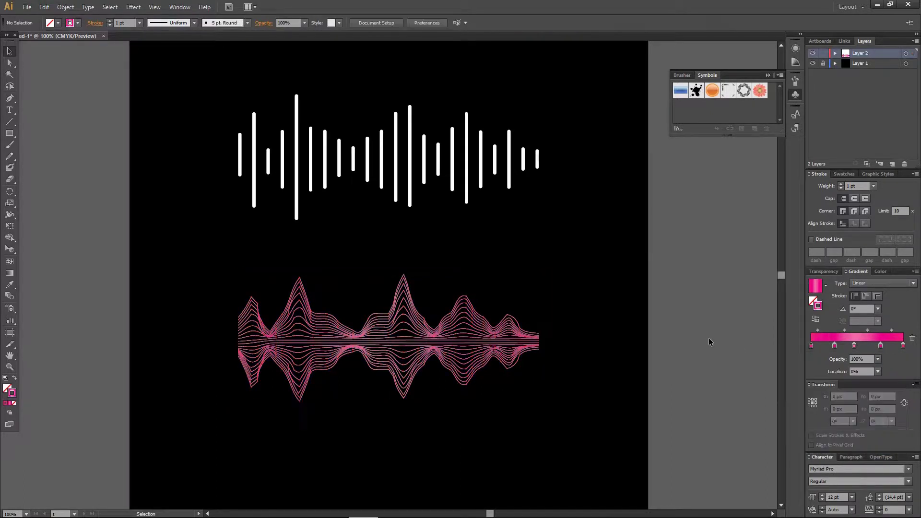
- Reduce the lower waveform's stroke gradient to three stops by removing two inner ones, and dismiss the ByteFence pop-up
{"action": "left_click", "coordinate": [518, 343]}
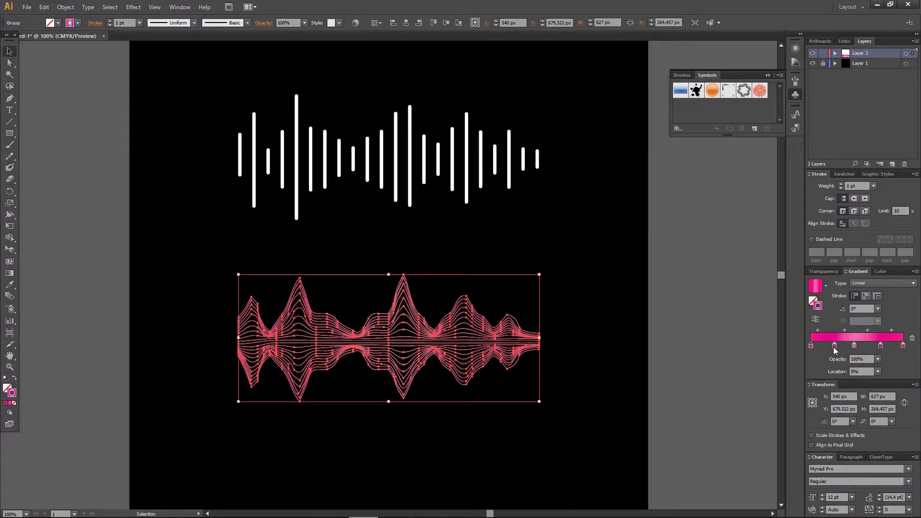
{"action": "left_click", "coordinate": [835, 347]}
{"action": "double_click", "coordinate": [835, 347]}
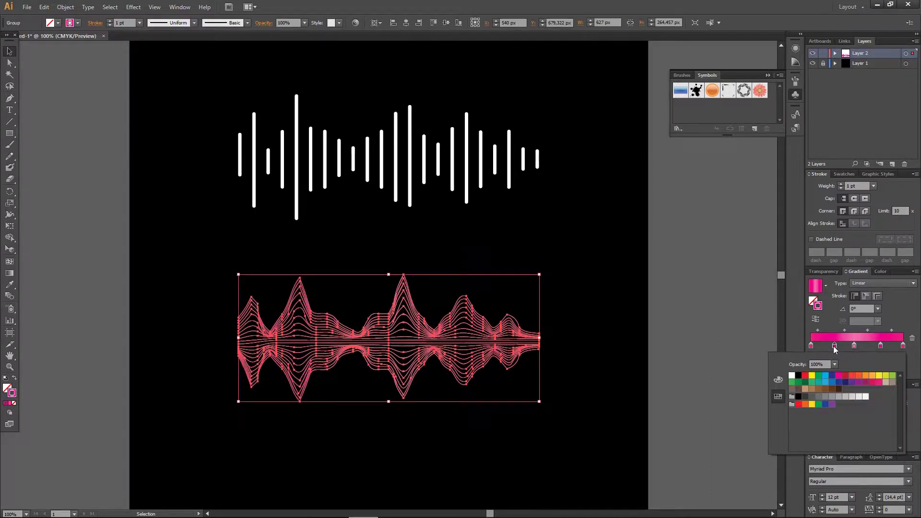
{"action": "left_click", "coordinate": [916, 350]}
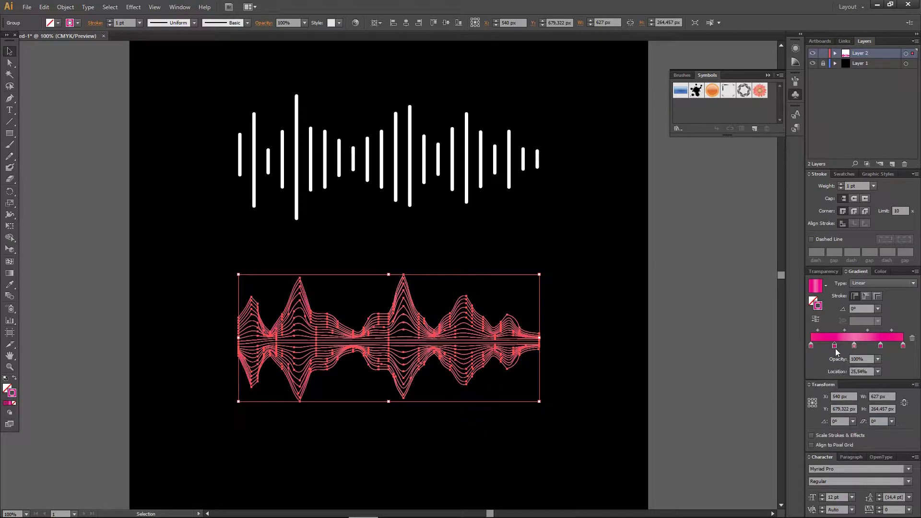
{"action": "left_click_drag", "start_coordinate": [834, 348], "coordinate": [853, 347]}
{"action": "left_click", "coordinate": [810, 347]}
{"action": "left_click", "coordinate": [912, 339]}
{"action": "left_click", "coordinate": [822, 346]}
{"action": "double_click", "coordinate": [813, 346]}
{"action": "key", "text": "Escape"}
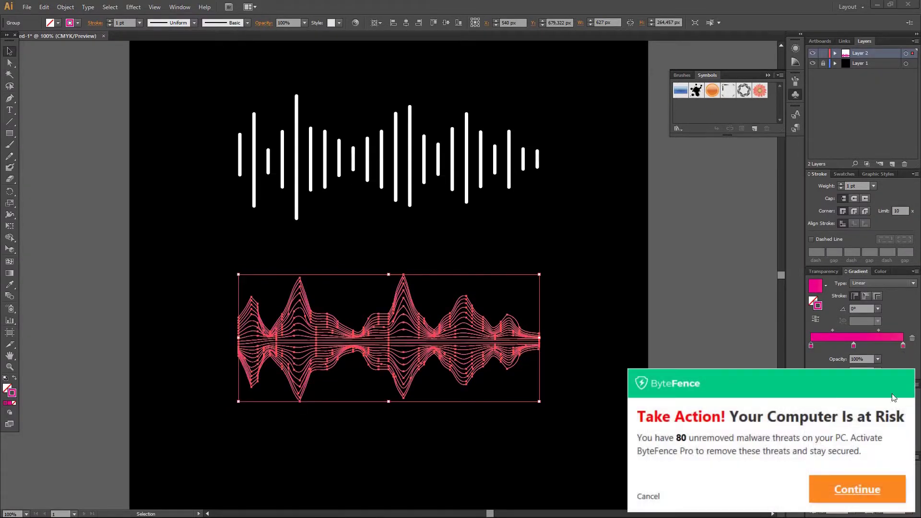
{"action": "left_click", "coordinate": [648, 497]}
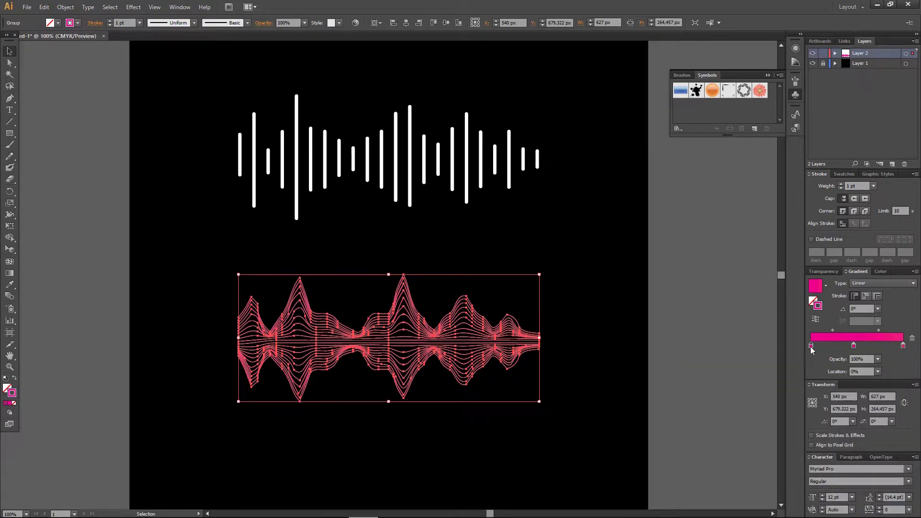
- Lighten the first stop of the lower waveform's stroke gradient to pink by setting its magenta to 41%
{"action": "double_click", "coordinate": [810, 346]}
{"action": "left_click", "coordinate": [779, 380]}
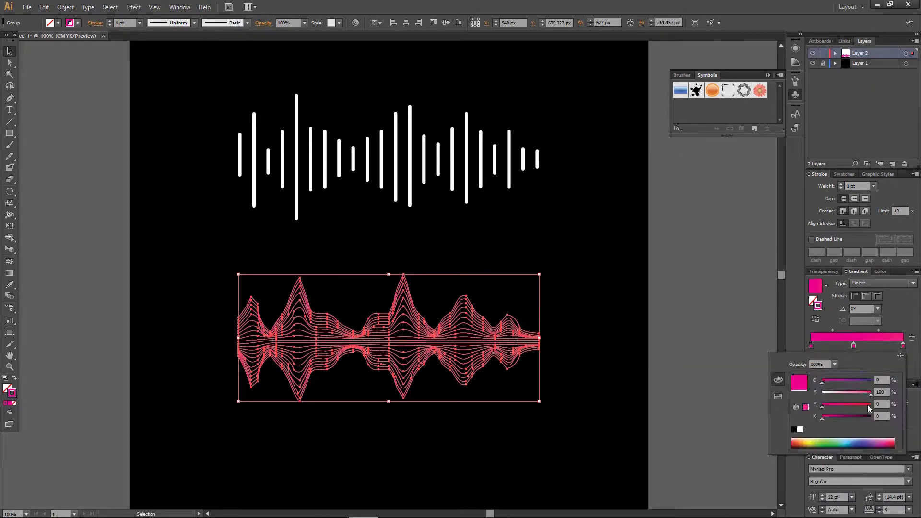
{"action": "left_click_drag", "start_coordinate": [870, 393], "coordinate": [842, 394]}
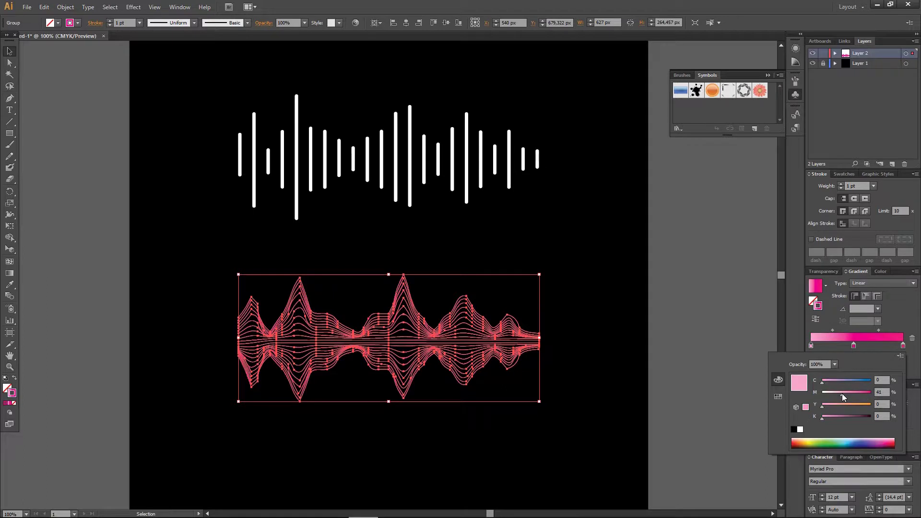
- Set the magenta of the middle stroke gradient stop to 72% and deselect the lower waveform
{"action": "left_click", "coordinate": [854, 346]}
{"action": "double_click", "coordinate": [854, 346]}
{"action": "left_click_drag", "start_coordinate": [870, 393], "coordinate": [859, 397]}
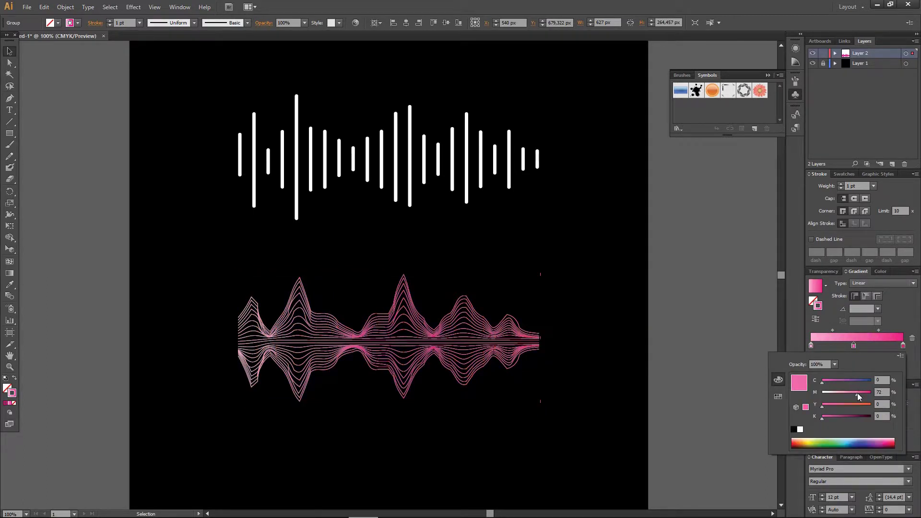
{"action": "left_click", "coordinate": [737, 352]}
{"action": "left_click", "coordinate": [736, 352]}
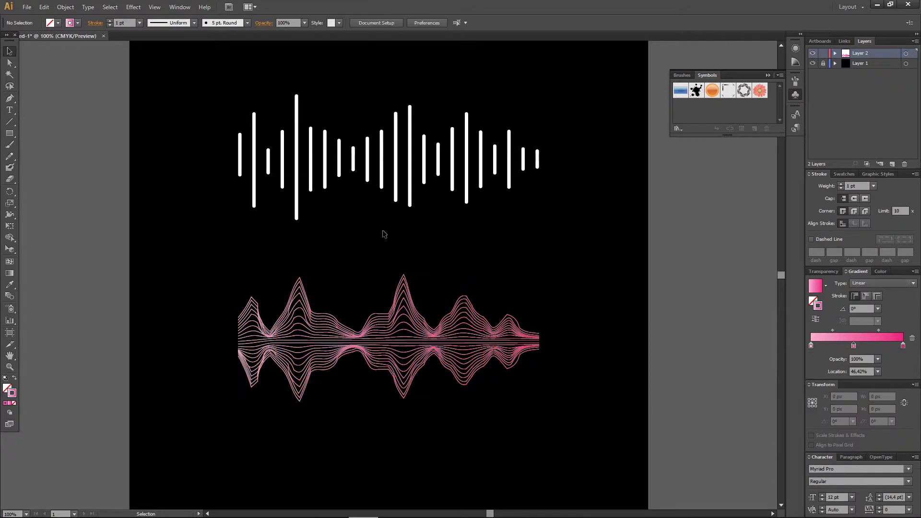
- Try the yellow-to-red gradient swatch on the stroke of the upper bar waveform
{"action": "left_click", "coordinate": [396, 188]}
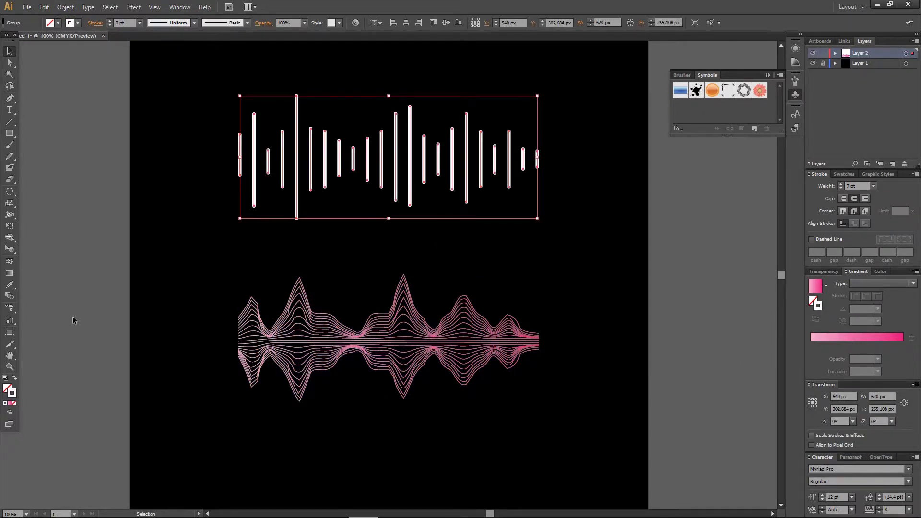
{"action": "left_click", "coordinate": [59, 23]}
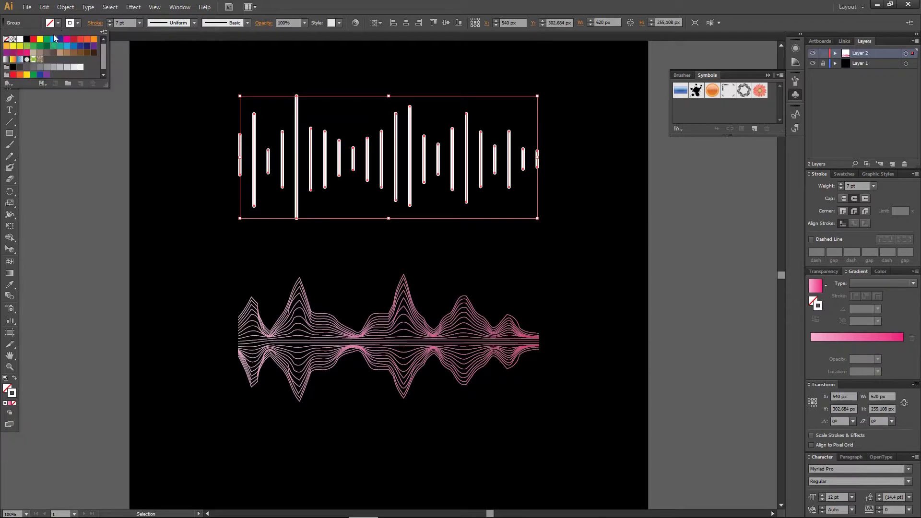
{"action": "left_click", "coordinate": [77, 23]}
{"action": "left_click", "coordinate": [11, 58]}
{"action": "left_click", "coordinate": [112, 212]}
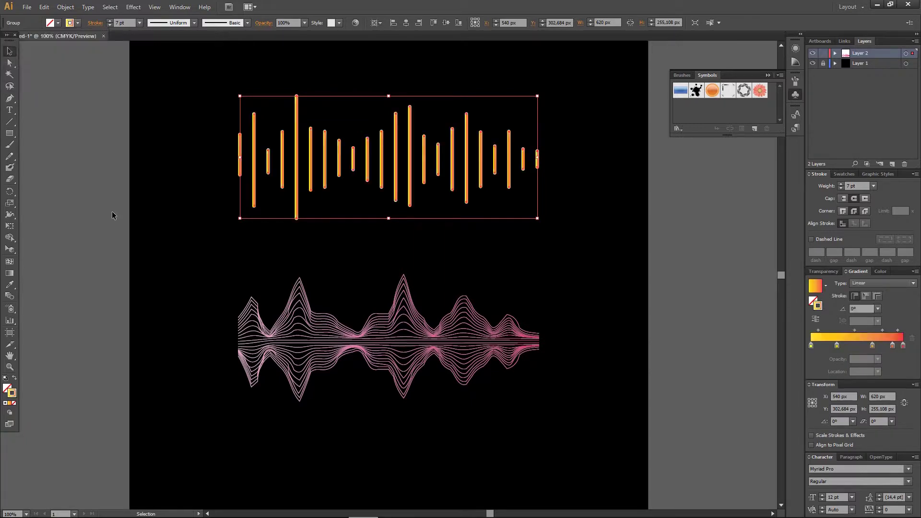
{"action": "left_click", "coordinate": [112, 212]}
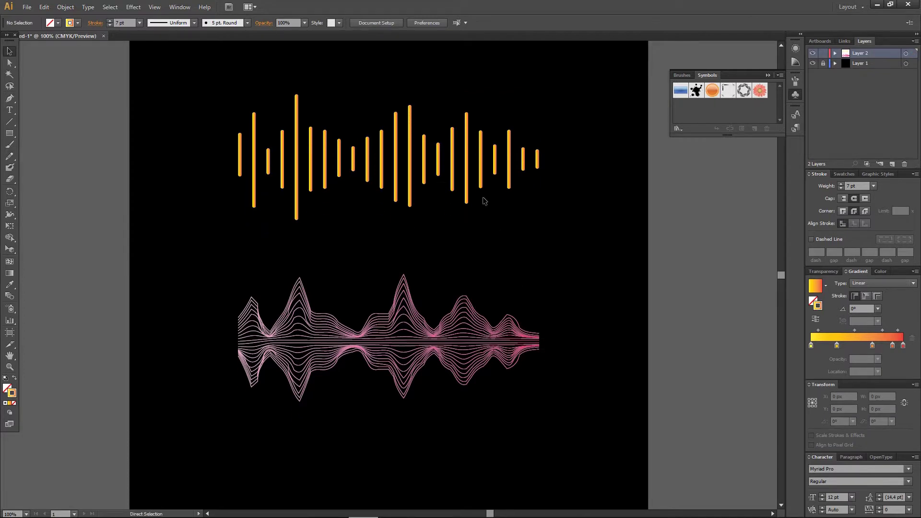
- Undo the gradient stroke on the upper bars and clear the selection
{"action": "key", "text": "ctrl+z"}
{"action": "left_click", "coordinate": [569, 202]}
{"action": "scroll", "coordinate": [732, 264], "scroll_direction": "up", "scroll_amount": 2}
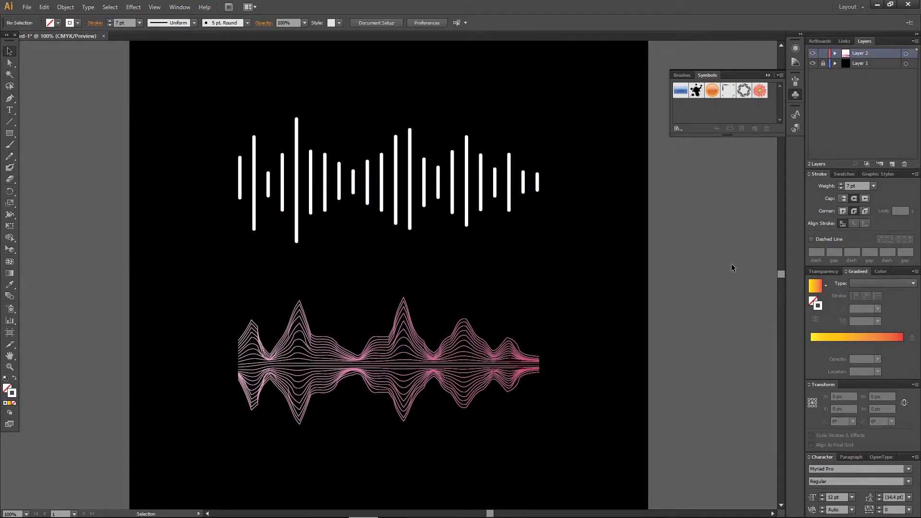